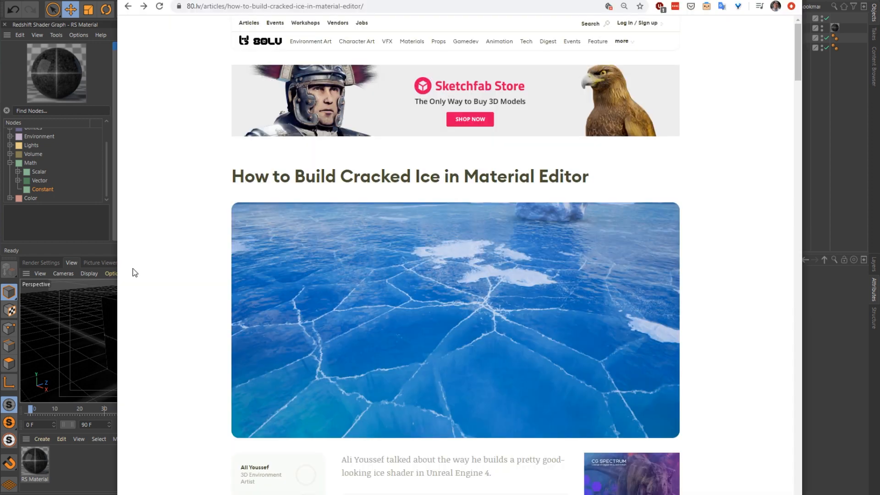
Step: Examine the cracked ice shader article's reference images and the parallax effect blog post, and return to Cinema 4D
scroll(144, 271, "down", 2)
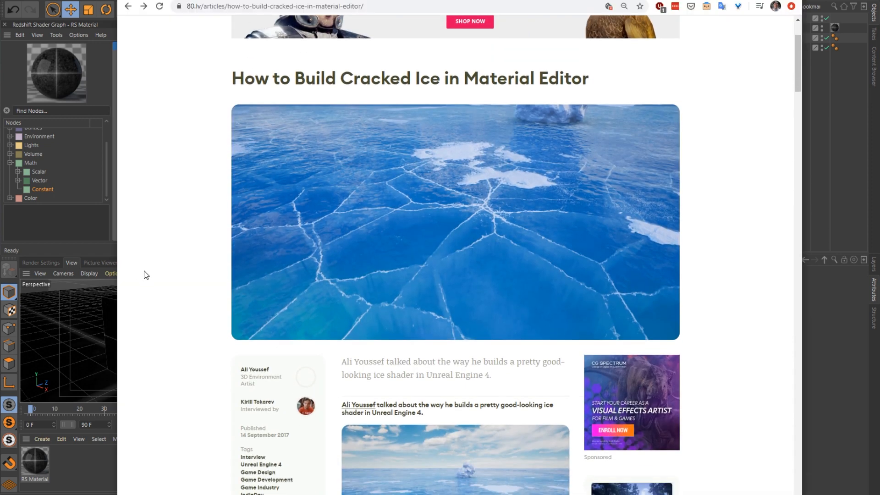
scroll(144, 271, "down", 1)
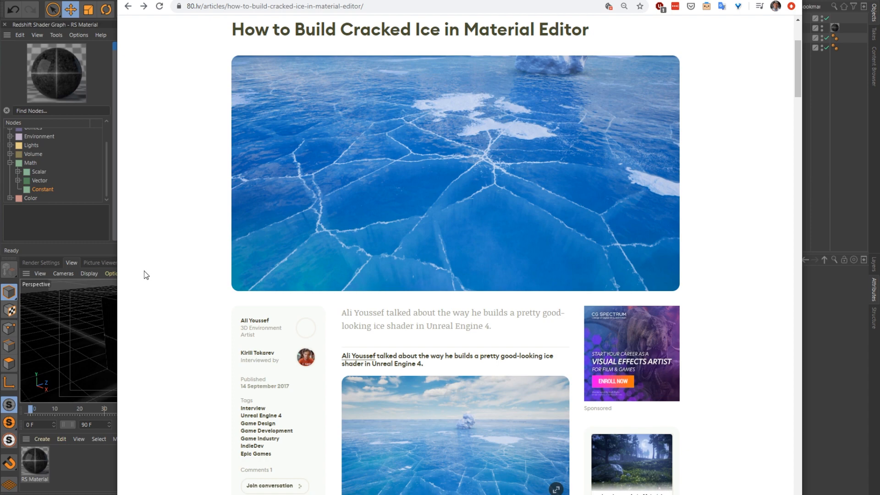
scroll(144, 271, "down", 9)
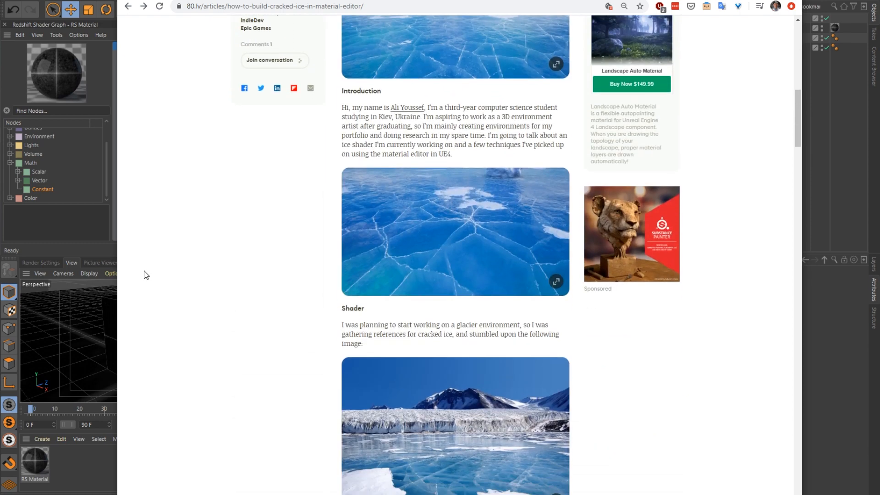
scroll(144, 271, "down", 1)
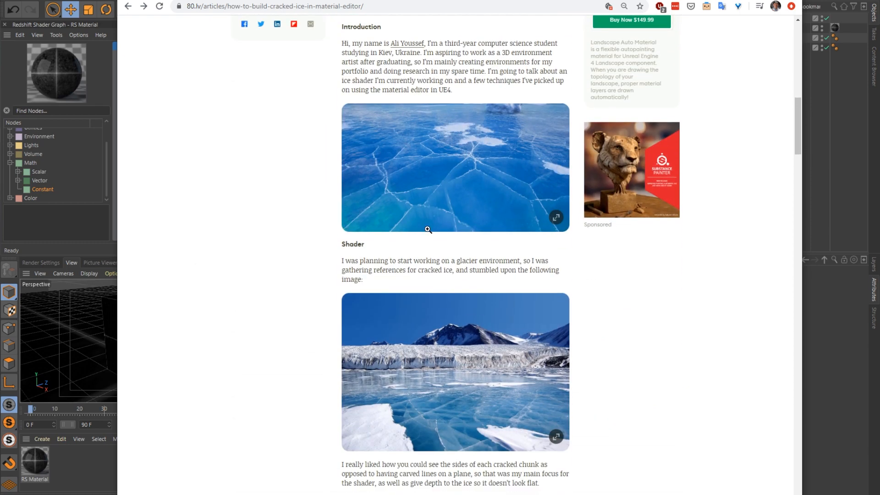
left_click(441, 212)
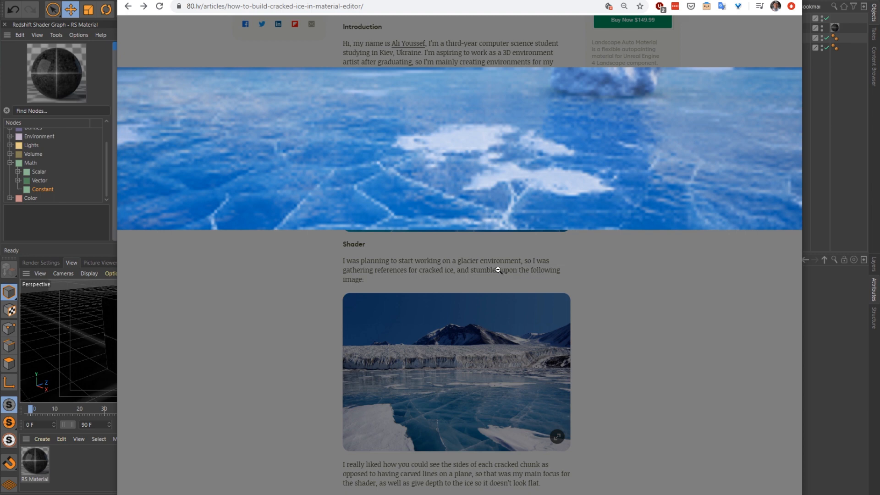
left_click(416, 0)
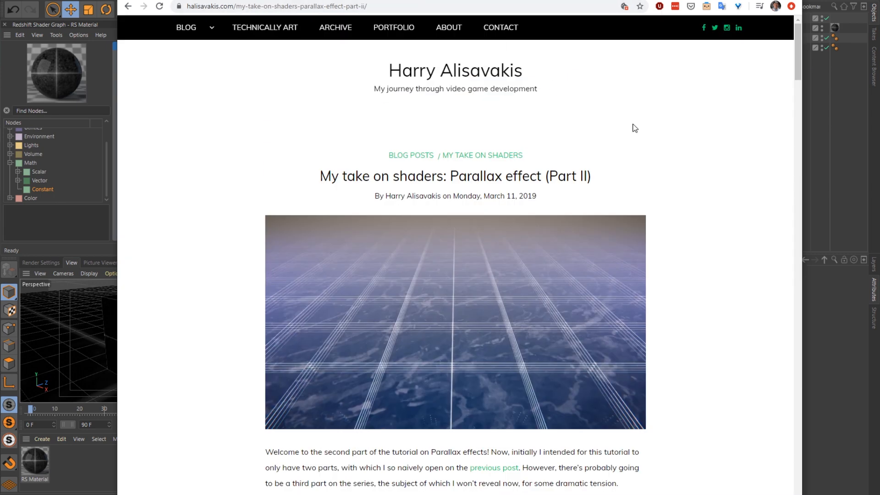
left_click(846, 120)
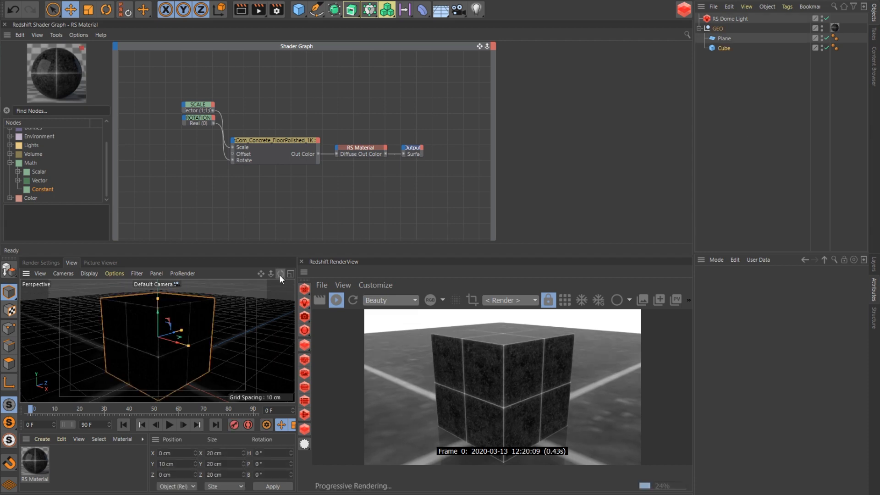
Step: Try shifting the concrete floor texture's UV offset in its sampler node and undo the change
mouse_move(281, 274)
left_mouse_down()
mouse_move(264, 276)
mouse_move(294, 275)
mouse_move(281, 275)
left_mouse_up()
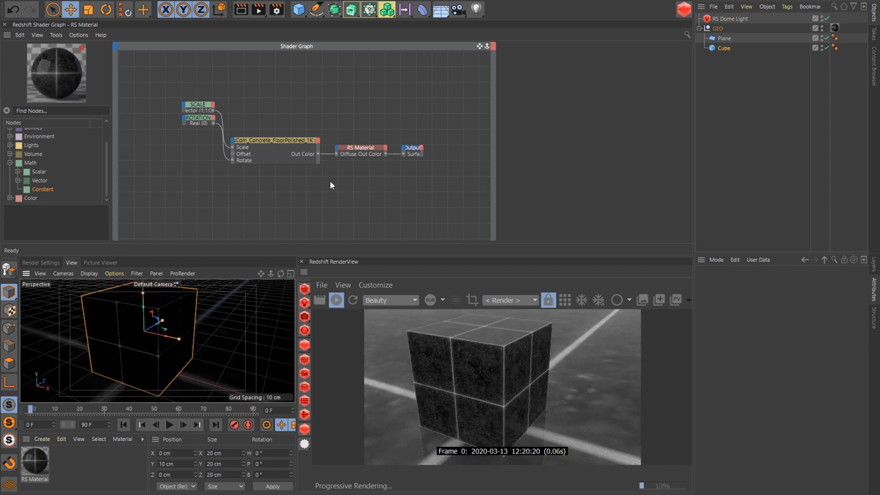
left_click_drag(281, 274, 281, 273)
left_click(283, 141)
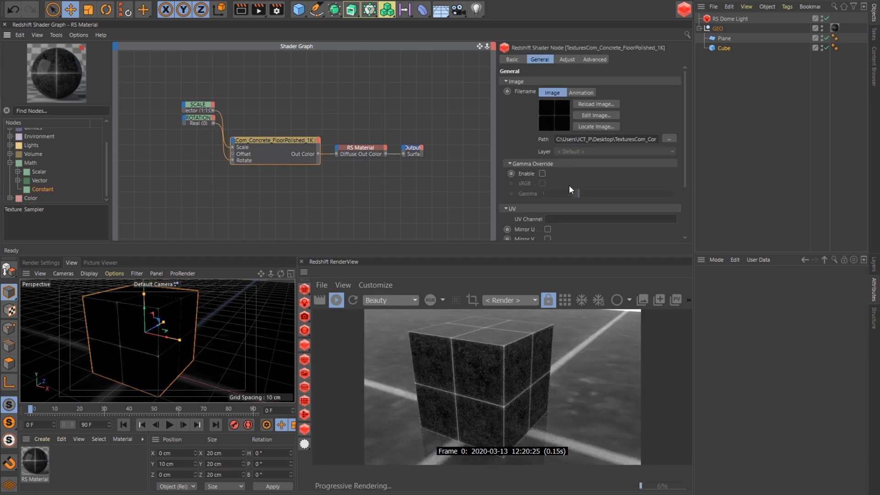
scroll(683, 178, "down", 3)
left_click_drag(565, 219, 565, 228)
key("ctrl+z")
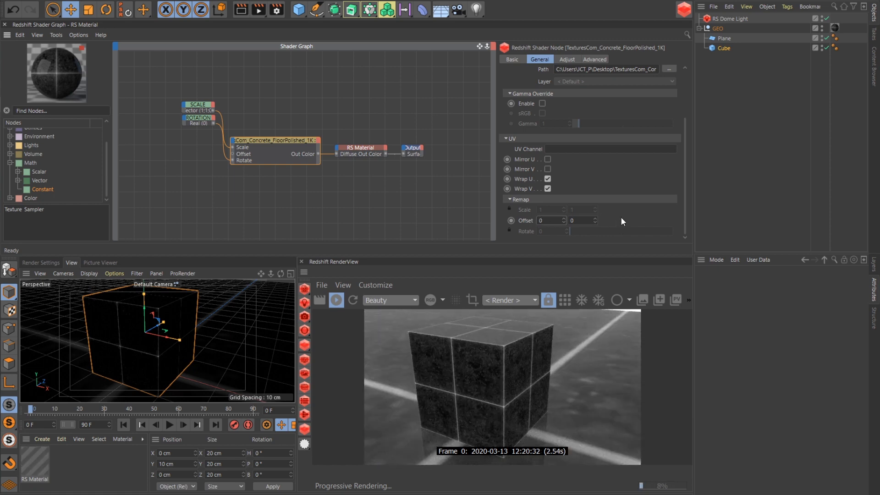
left_click_drag(280, 273, 298, 275)
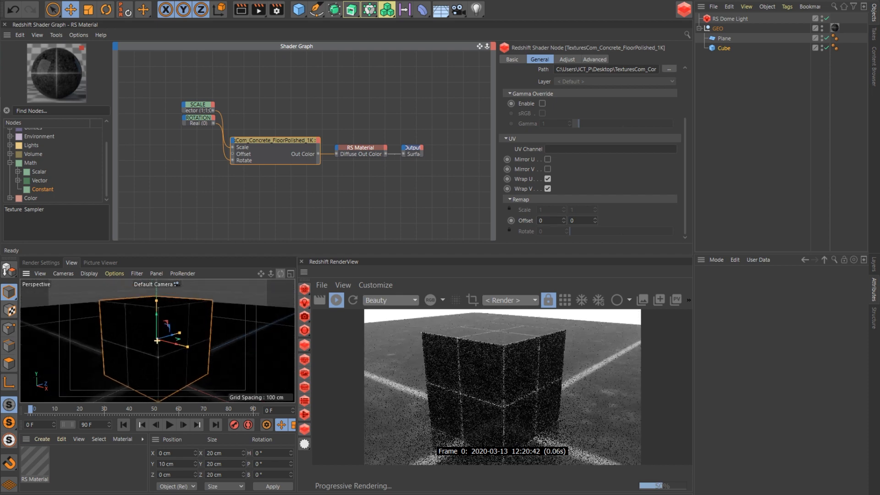
left_click(718, 40)
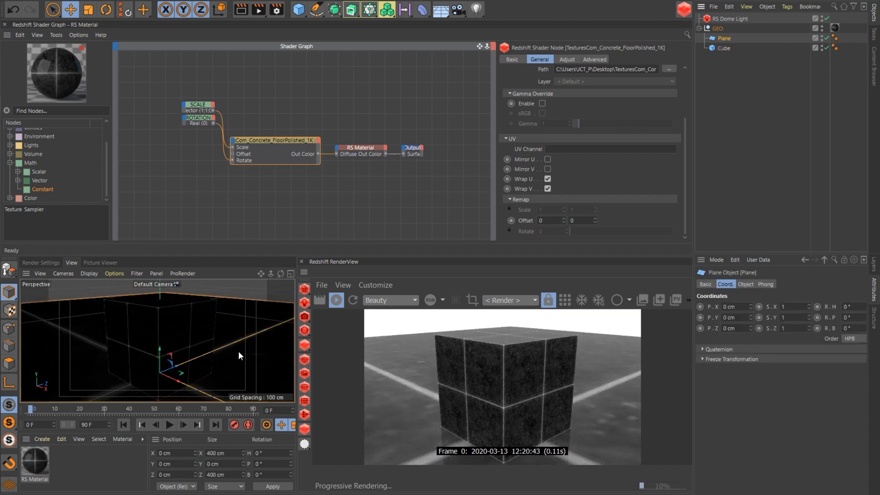
left_click(292, 140)
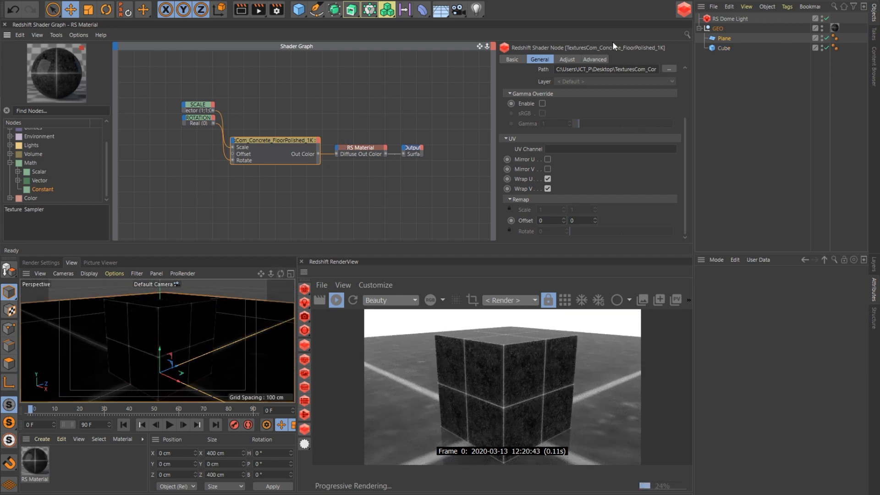
left_click_drag(685, 159, 676, 191)
left_click_drag(201, 82, 183, 132)
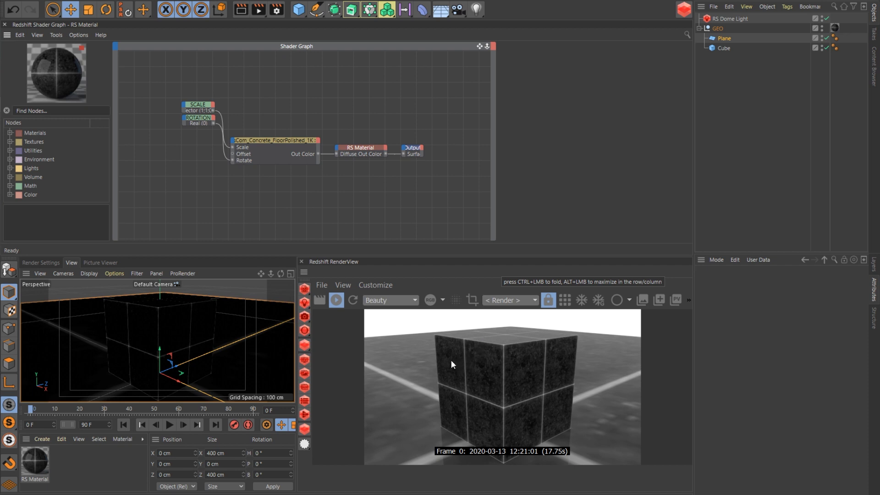
Step: Add a State utility node to the shader graph and expose its Raydirection output
left_click(10, 150)
scroll(66, 156, "down", 3)
scroll(66, 157, "down", 3)
left_click_drag(42, 166, 317, 68)
left_click(316, 65)
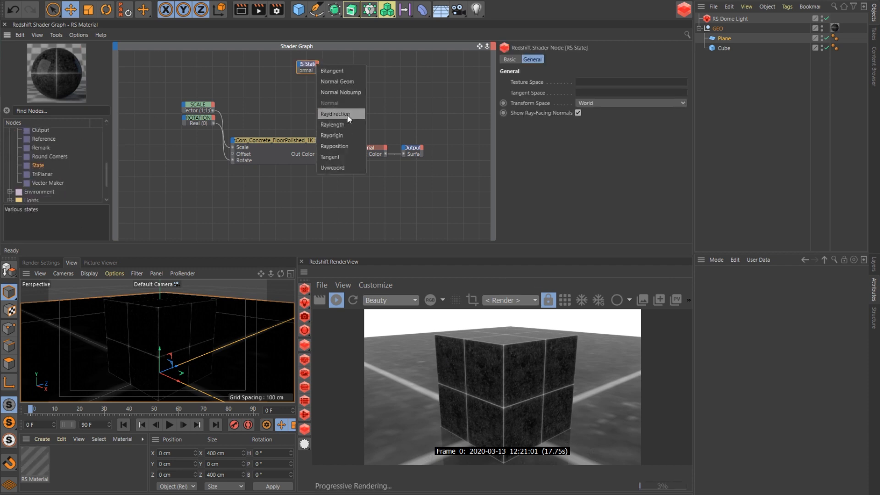
left_click(348, 125)
Step: Preview the ray direction in the render by connecting the RS State node directly to the Output's Surface
left_click_drag(313, 72, 403, 154)
left_click(366, 148)
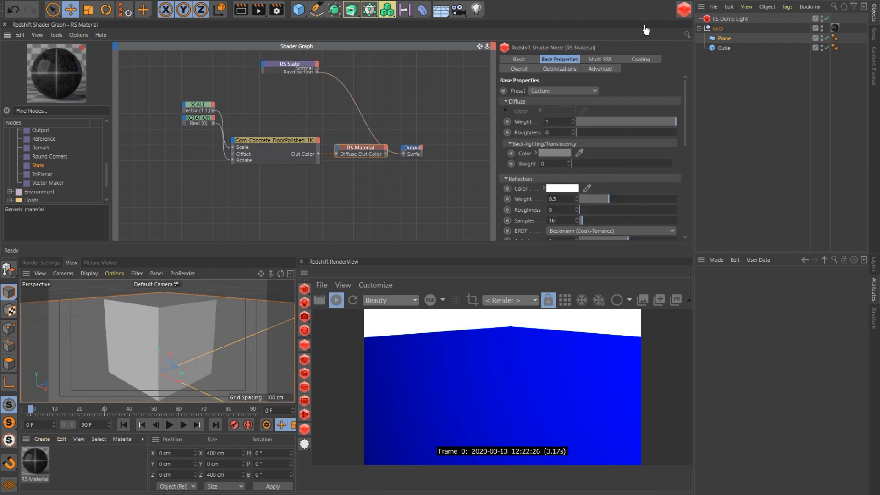
left_click(683, 10)
Step: Connect RS State's Raydirection to the concrete texture's Offset input and check the effect from different camera angles
left_click_drag(317, 72, 232, 154)
left_click_drag(279, 273, 157, 340)
left_click_drag(266, 321, 202, 344)
left_click_drag(271, 273, 316, 261)
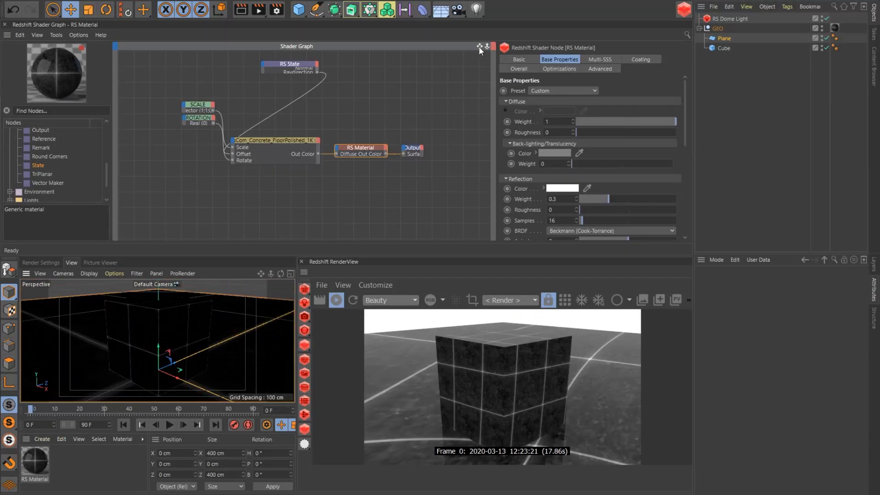
Step: Add a math Constant node in the free area before the Scale and Rotation nodes and name it Height
middle_click_drag(275, 184, 451, 191)
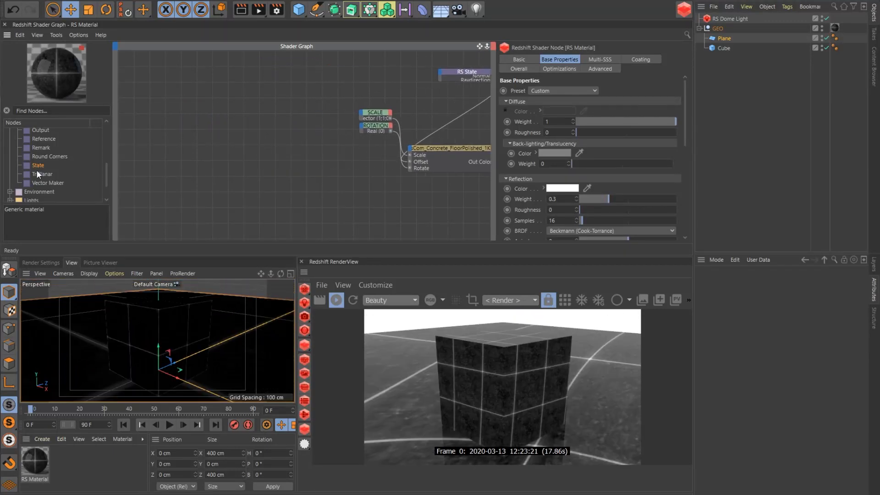
left_click_drag(106, 173, 108, 133)
left_click(10, 145)
left_click(10, 186)
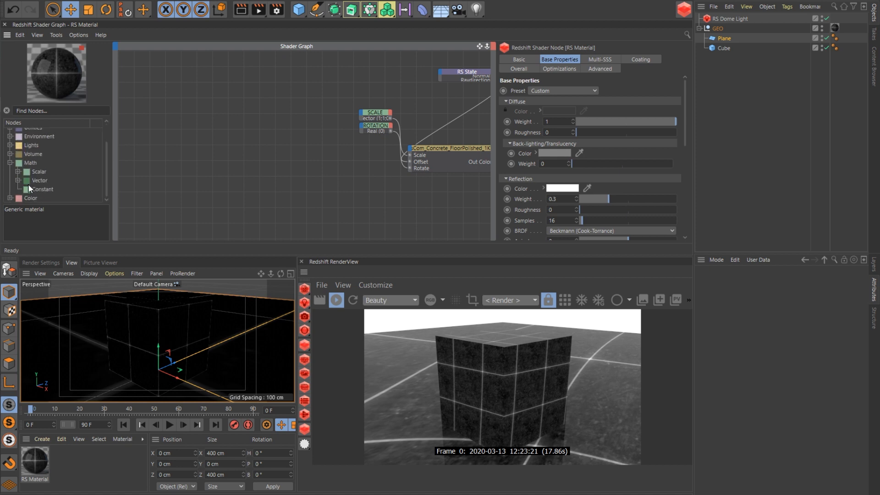
left_click_drag(34, 188, 163, 144)
left_click(506, 60)
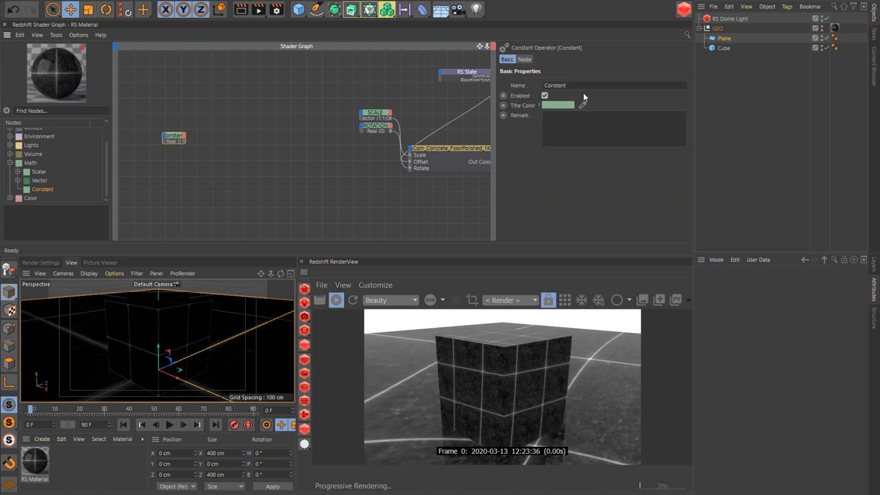
left_click(583, 87)
type("Height")
key("Return")
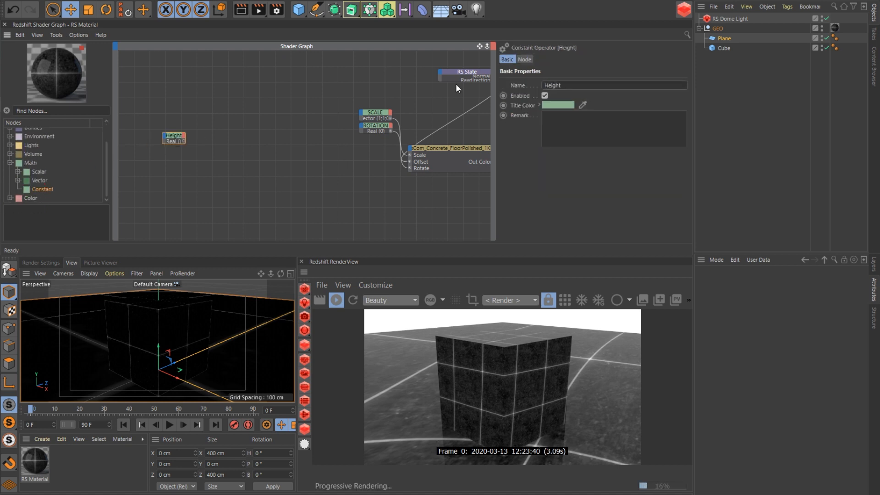
Step: Duplicate the Height constant node and rename the copy Parallax
left_click(525, 59)
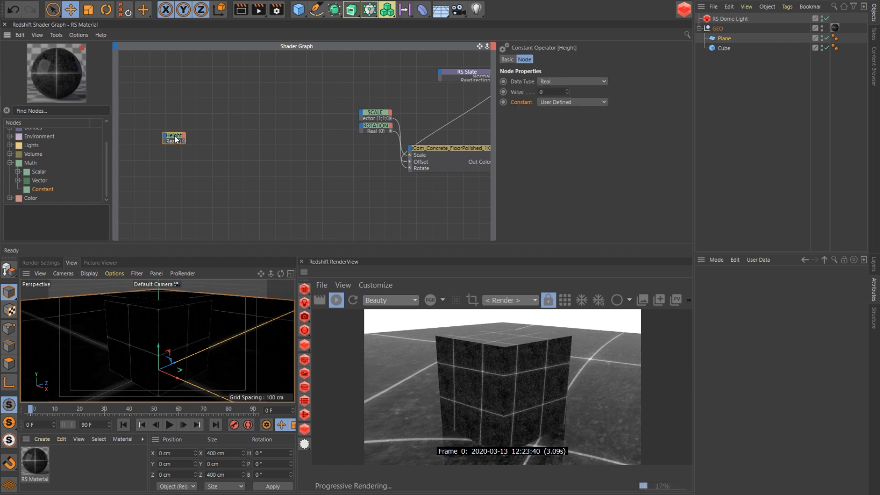
key("ctrl+c")
key("ctrl+v")
left_click(508, 59)
left_click_drag(562, 85, 465, 69)
type("Parallax")
key("Return")
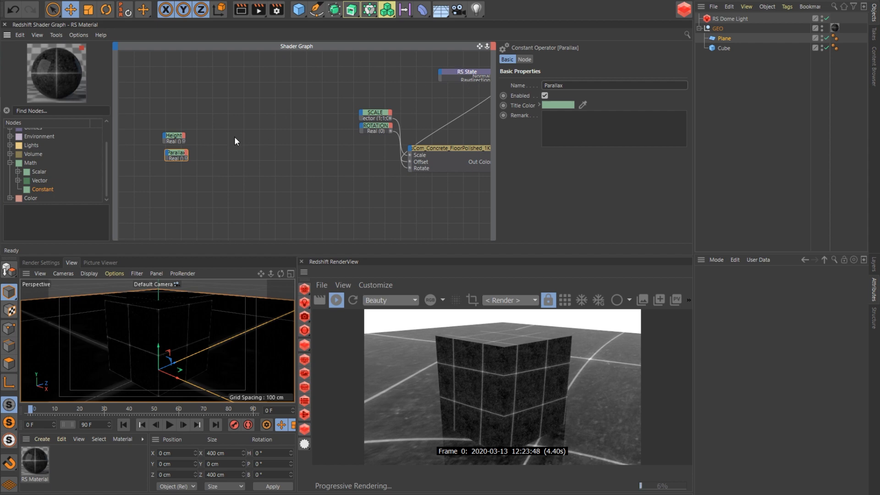
Step: Set the Height constant's value to 1 and the Parallax constant's value to -0.1
left_click(178, 135)
left_click(565, 92)
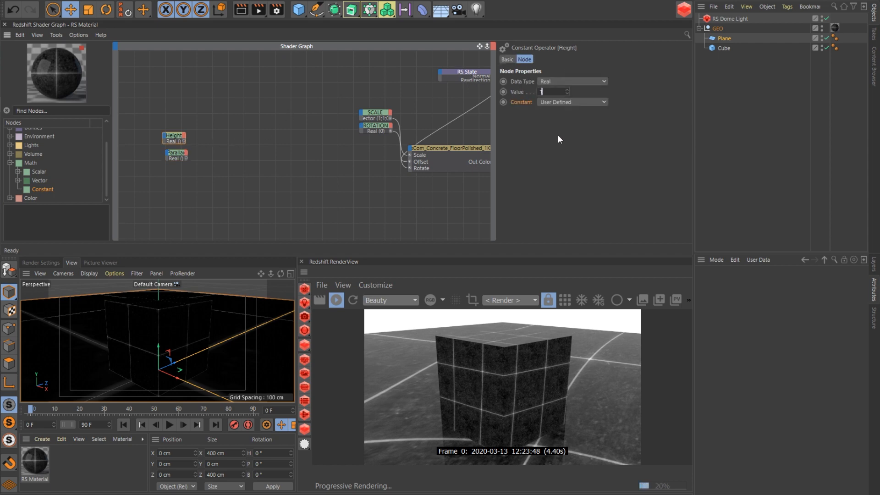
left_click(181, 151)
left_click_drag(547, 92, 504, 92)
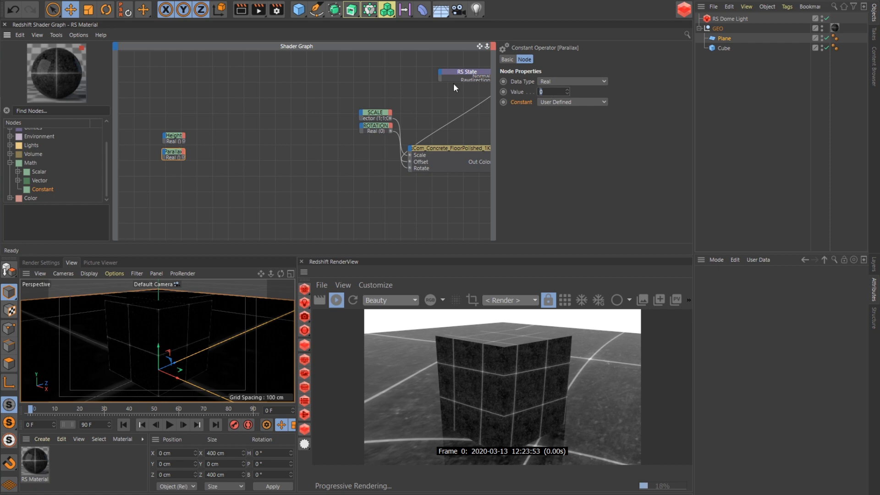
type("-0.1")
key("Return")
Step: Add scalar Mul and Div nodes to the graph beside the Height and Parallax constants
left_click_drag(479, 46, 501, 44)
left_click(240, 158)
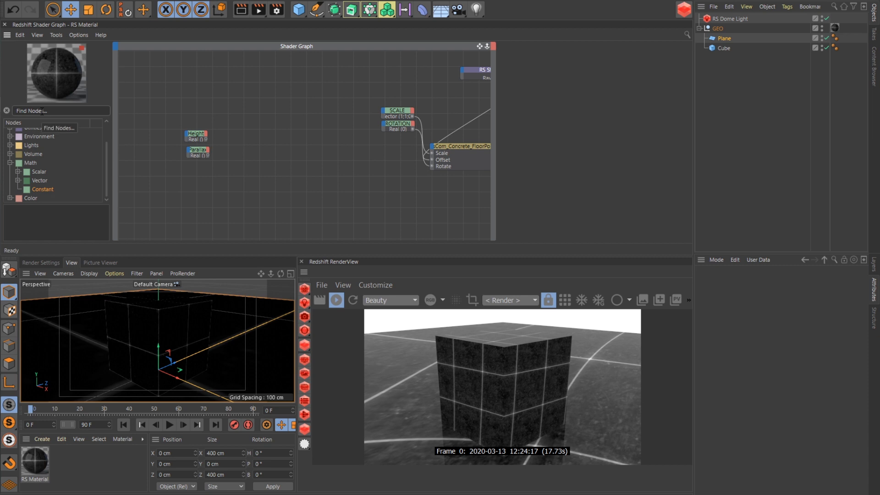
type("mul")
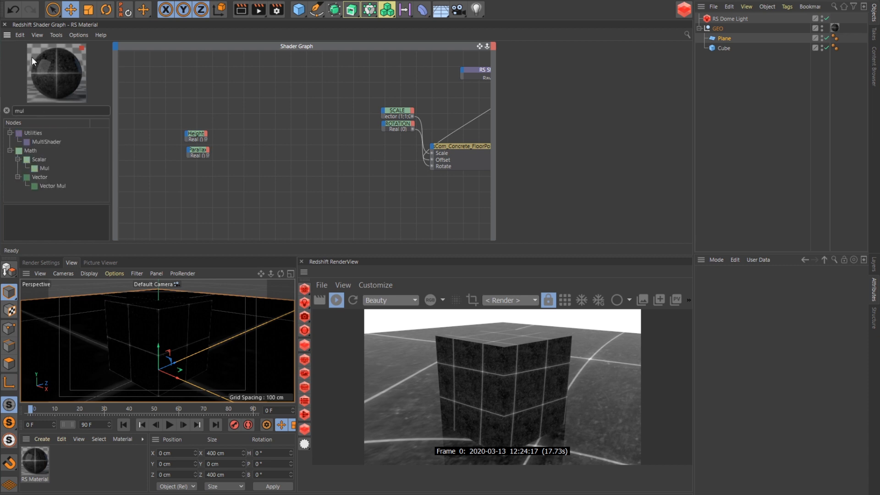
left_click_drag(34, 170, 272, 143)
left_click_drag(25, 110, 2, 111)
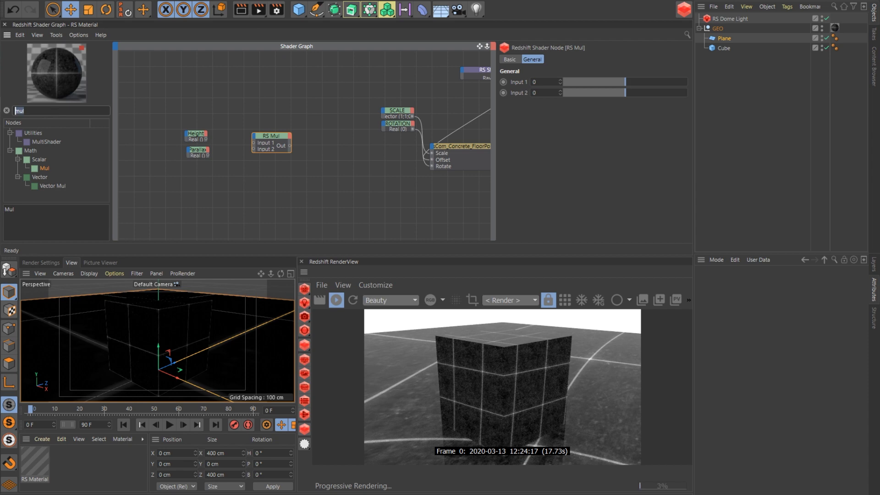
type("div")
left_click_drag(33, 150, 277, 166)
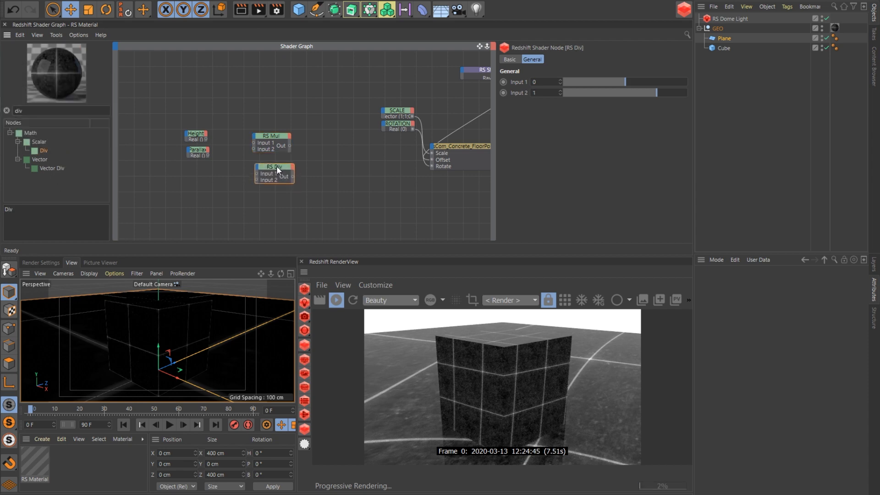
Step: Add a scalar Sub node to the graph after the RS Mul and RS Div nodes
key("BackSpace")
key("BackSpace")
key("BackSpace")
type("sub")
left_click_drag(35, 151, 268, 137)
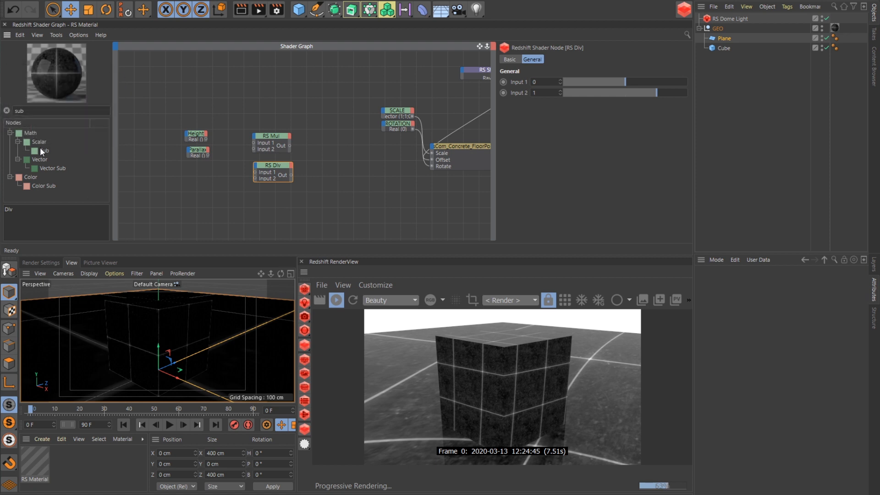
left_click_drag(40, 150, 326, 151)
Step: Feed Height and Parallax into RS Mul, and divide Parallax by 2 using RS Div
left_click_drag(205, 139, 270, 133)
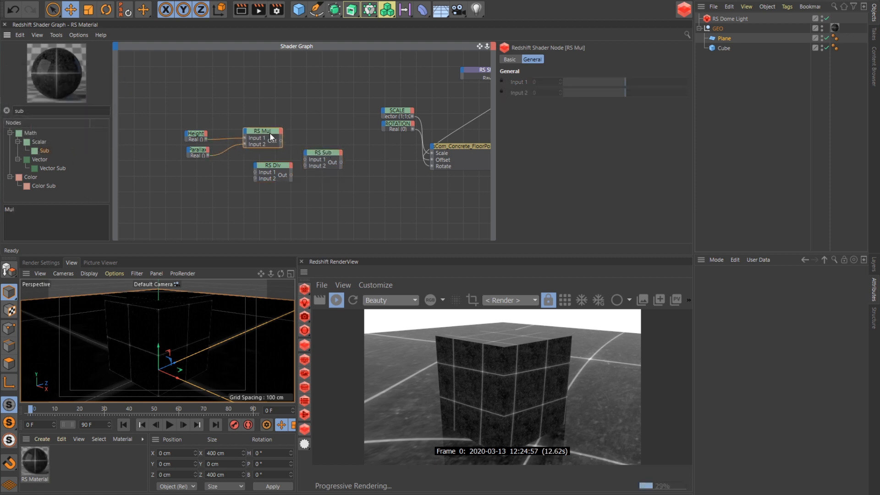
left_click_drag(283, 169, 273, 162)
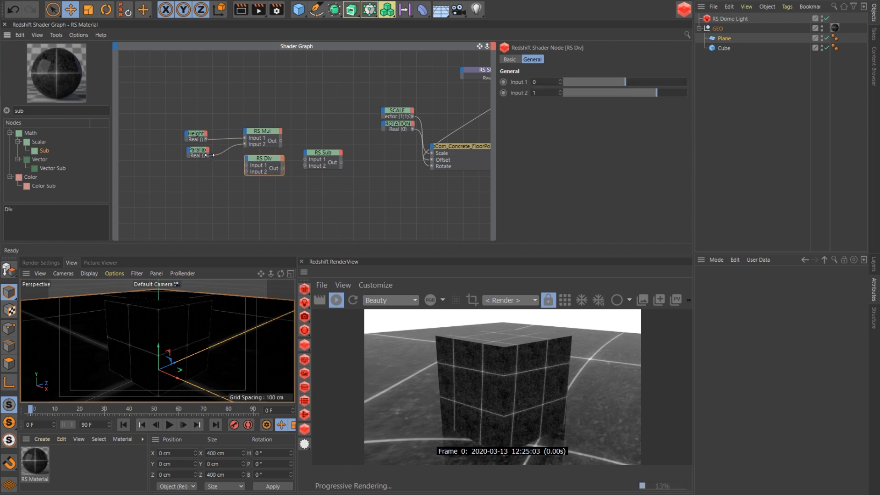
left_click_drag(209, 155, 246, 166)
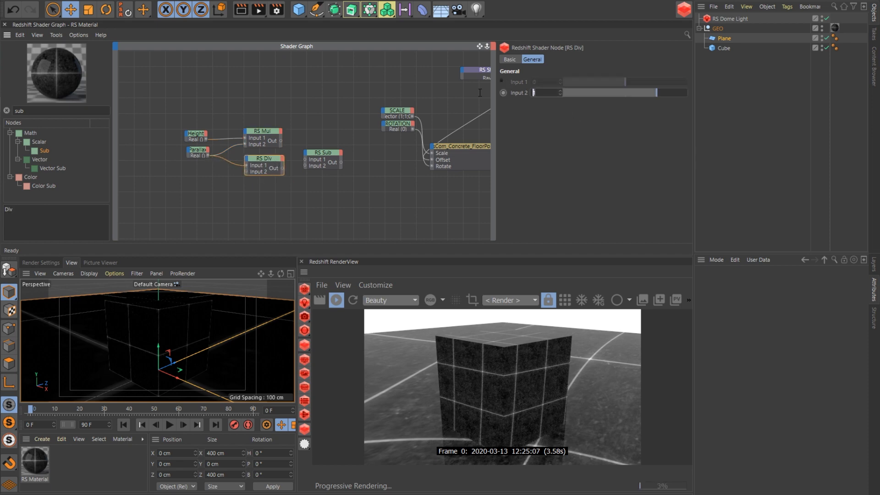
left_click(233, 166)
left_click(262, 157)
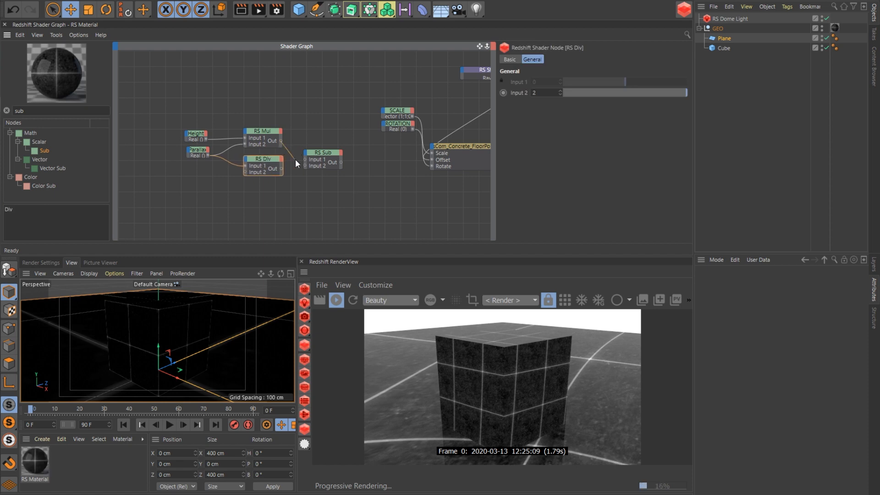
Step: Connect the RS Mul and RS Div outputs to the RS Sub node's two inputs
left_click_drag(282, 168, 305, 159)
left_click_drag(313, 153, 306, 145)
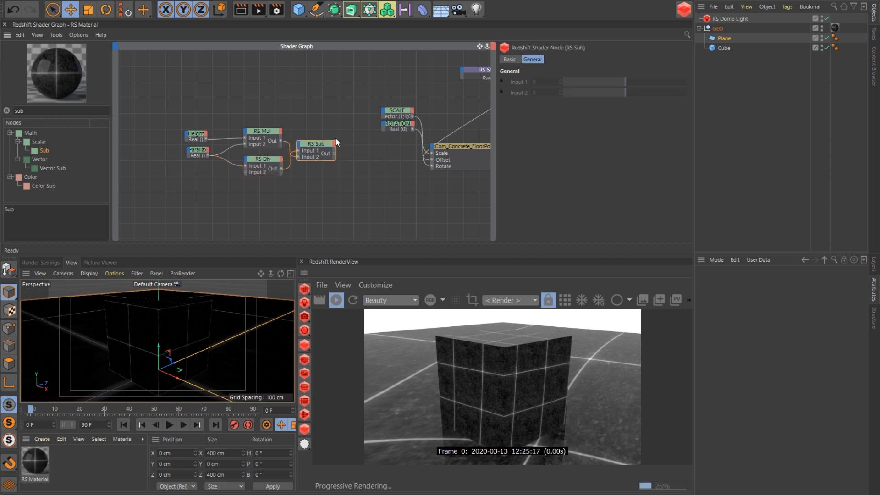
Step: Move the RS State node to the start of the graph, above the RS Mul node
left_click_drag(479, 46, 414, 60)
left_click(436, 84)
left_click_drag(438, 87, 202, 82)
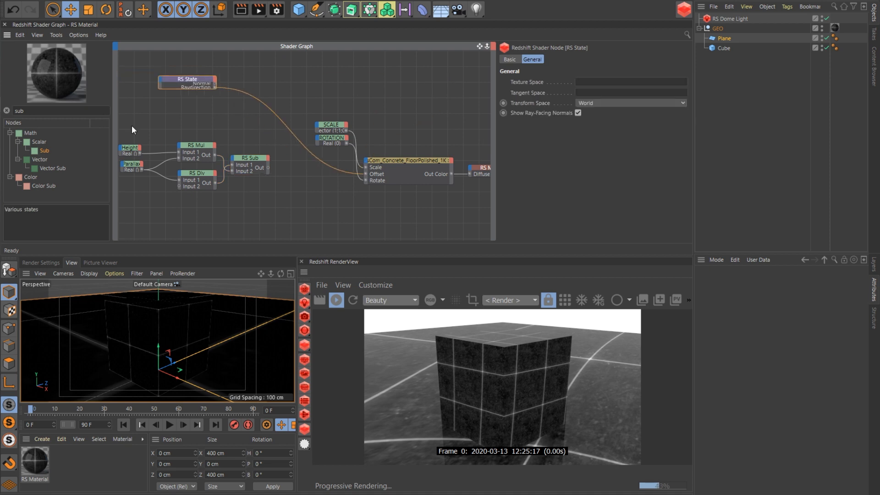
Step: Add a Vector Mul node between RS Sub and the concrete texture node
double_click(46, 110)
type("mul")
left_click_drag(46, 185, 281, 177)
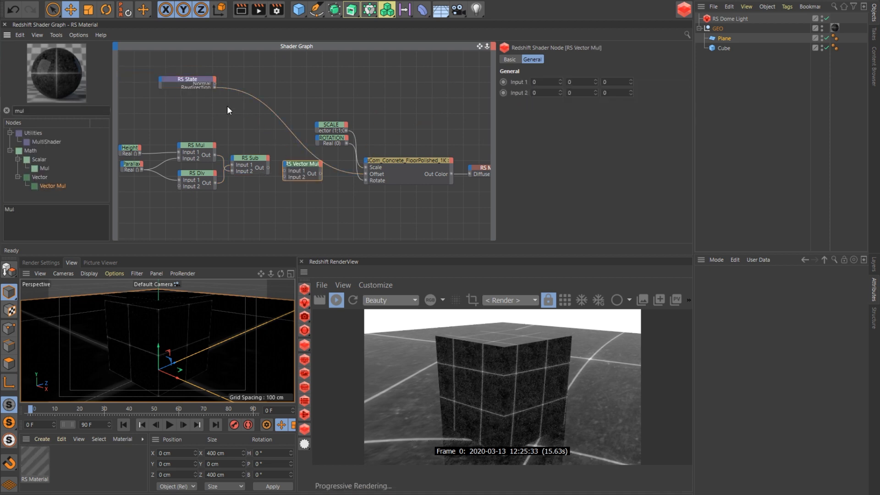
Step: Feed RS State's Raydirection and the RS Sub output into RS Vector Mul, and connect its output to the concrete texture's Offset
mouse_move(214, 87)
left_mouse_down()
mouse_move(267, 126)
mouse_move(283, 171)
mouse_move(270, 166)
left_mouse_up()
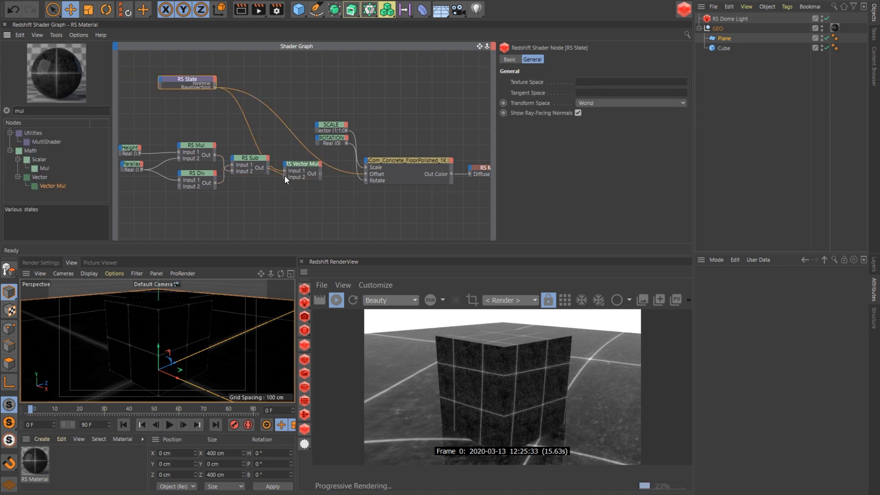
left_click_drag(366, 174, 366, 174)
left_click_drag(281, 273, 157, 340)
Step: Set the Parallax constant to -1 and check the offset on the cube in the render
left_click(132, 165)
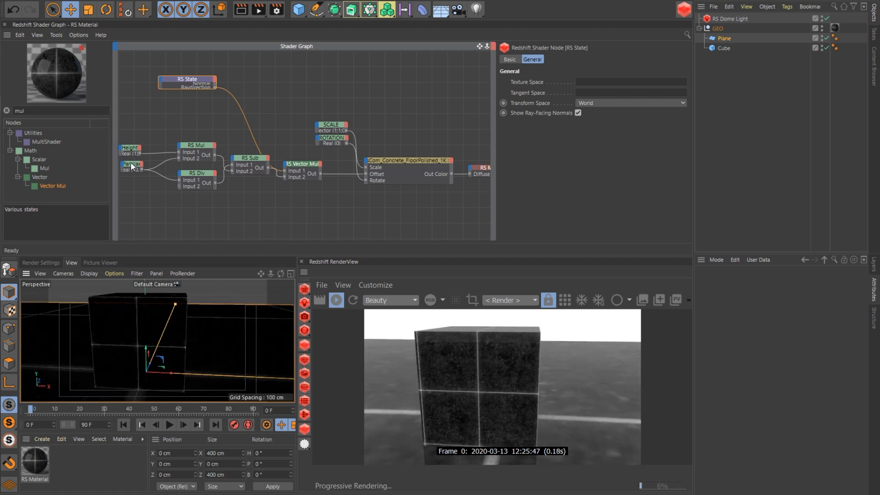
type("-1")
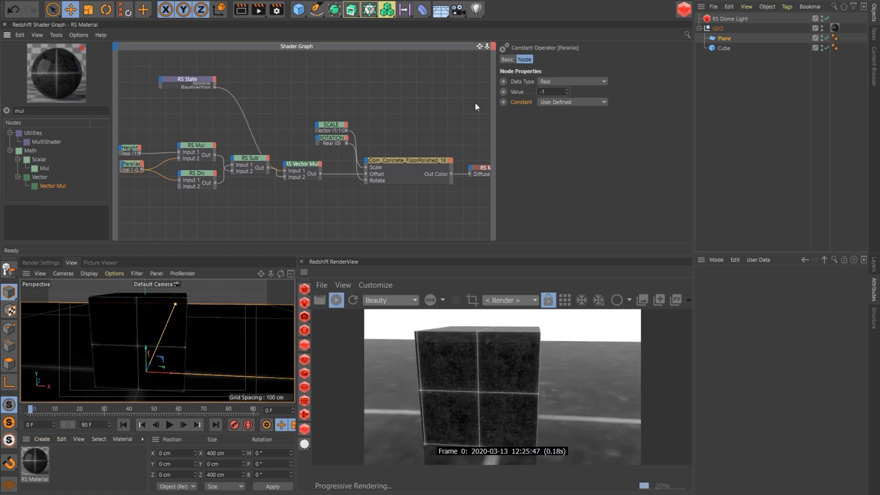
key("Return")
left_click_drag(280, 274, 157, 340)
left_click_drag(157, 341, 157, 341, "alt")
scroll(372, 137, "down", 2)
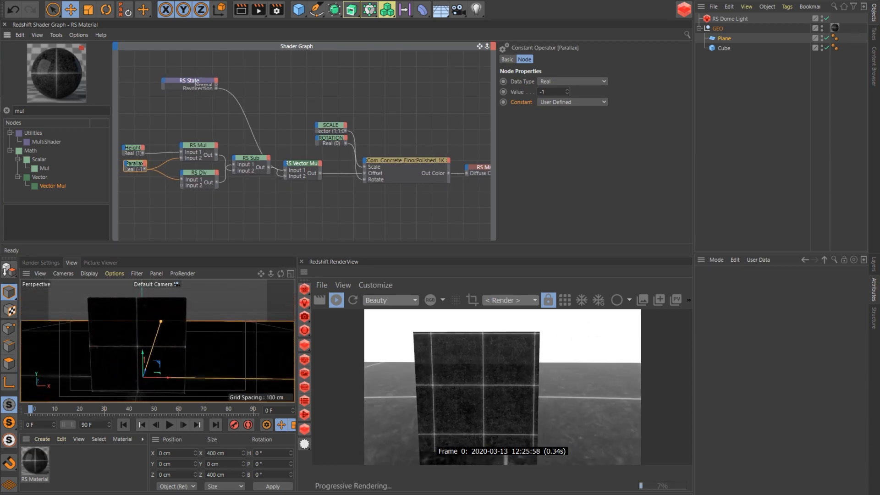
Step: Spread out the SCALE, ROTATION, RS Material and Output nodes, and duplicate the concrete texture with only SCALE and ROTATION connected
left_click_drag(479, 46, 479, 45)
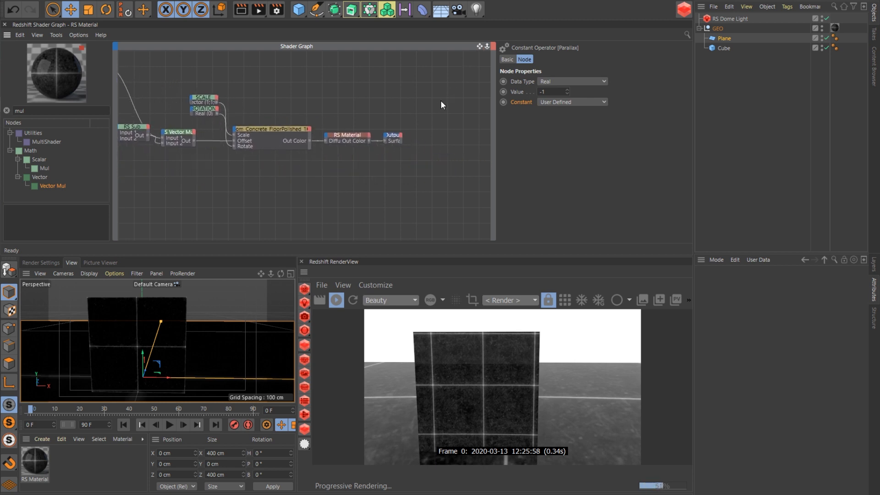
left_click_drag(214, 88, 207, 109)
left_click_drag(207, 108, 198, 85)
left_click_drag(321, 120, 394, 151)
left_click_drag(348, 135, 386, 142)
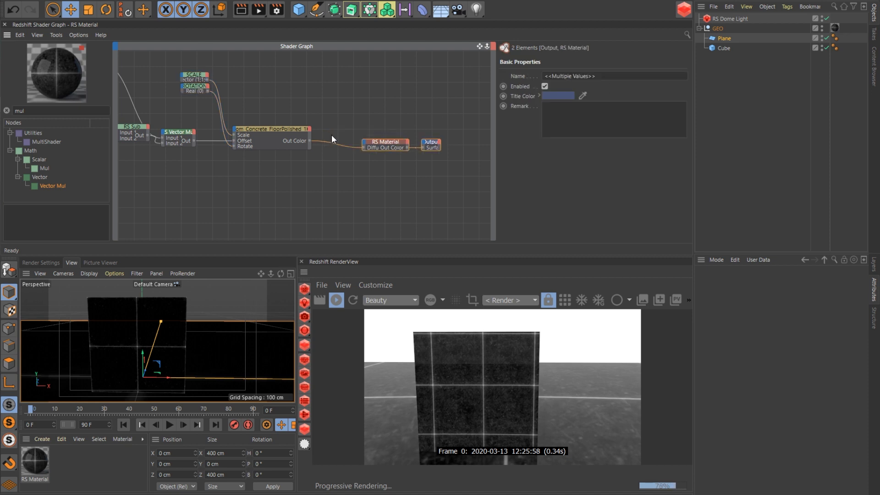
left_click_drag(280, 129, 274, 98, "ctrl")
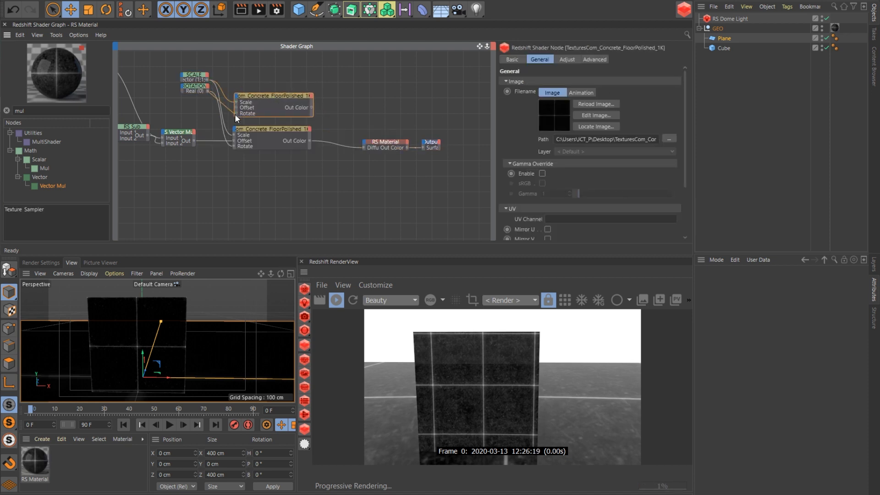
Step: Add a Color Composite node and connect the duplicated concrete texture to its Base Color
left_click(6, 111)
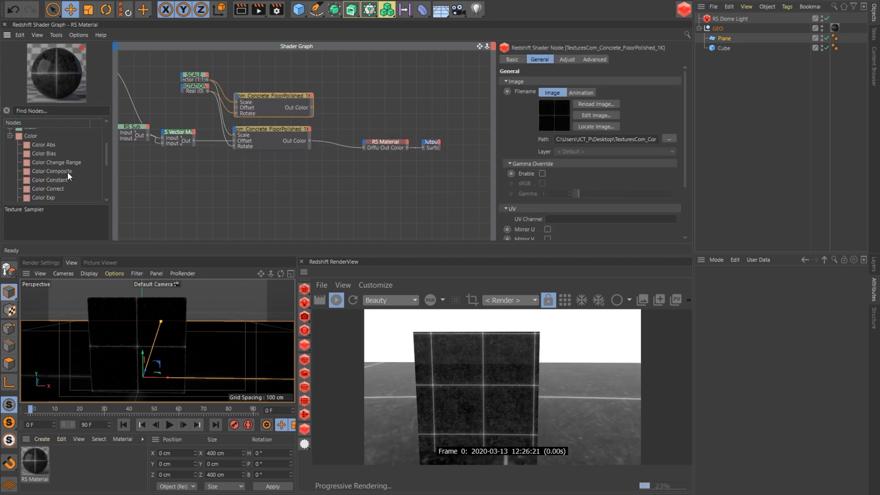
scroll(67, 172, "down", 3)
scroll(68, 158, "up", 2)
left_click_drag(392, 121, 377, 119)
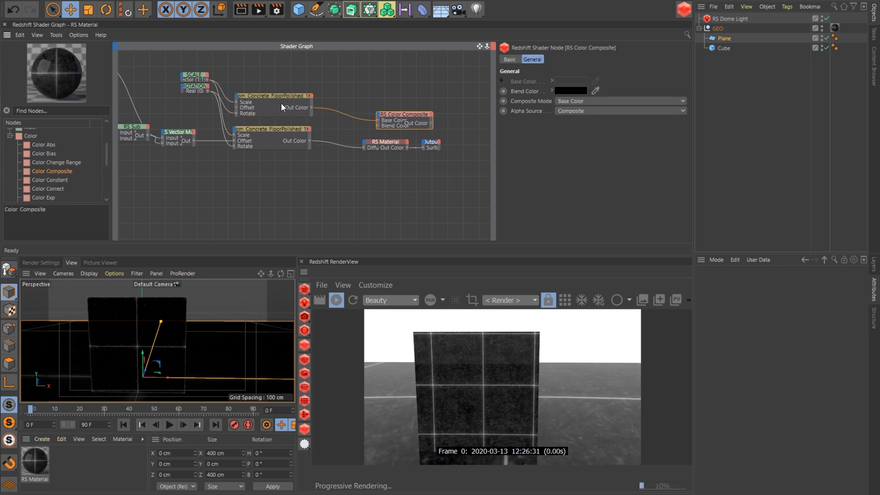
Step: Connect the offset concrete texture to the composite's Blend Color and set the Composite Mode to Add
left_click(306, 139)
left_click_drag(309, 139, 379, 126)
left_click(405, 114)
left_click(586, 101)
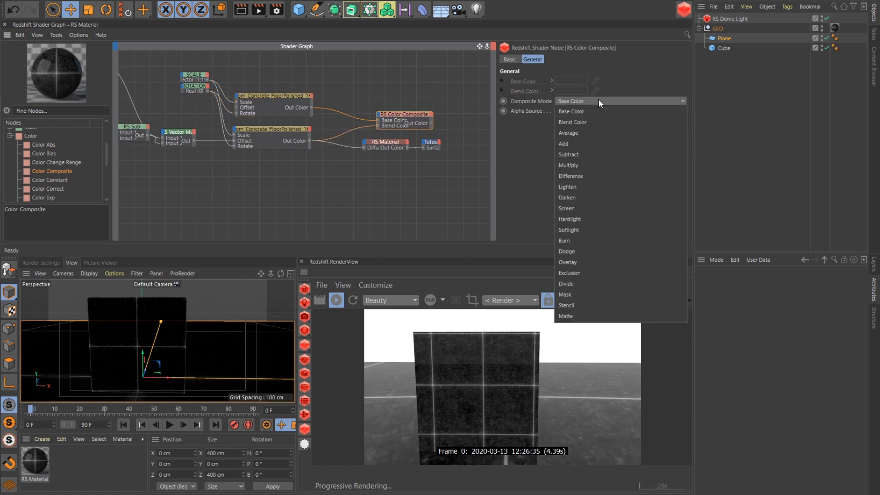
left_click(593, 133)
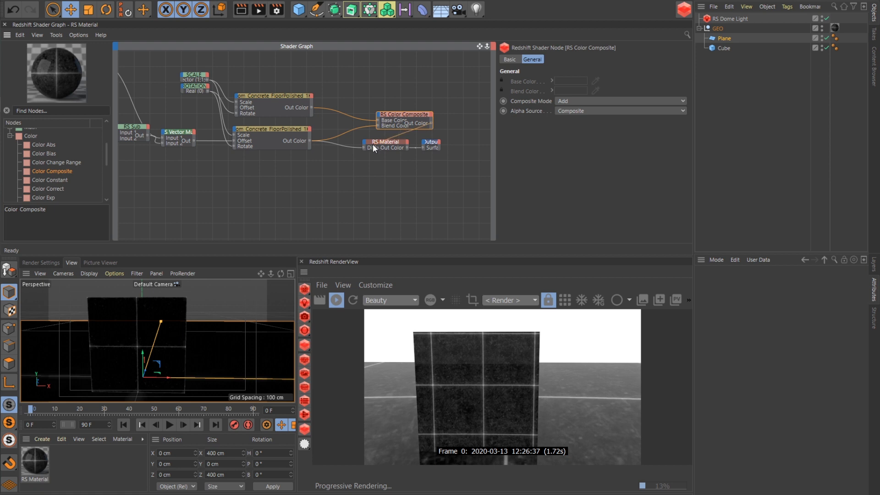
Step: Connect RS Color Composite to RS Material's diffuse color and line up the two nodes
left_click_drag(372, 143, 467, 139)
left_click(402, 116)
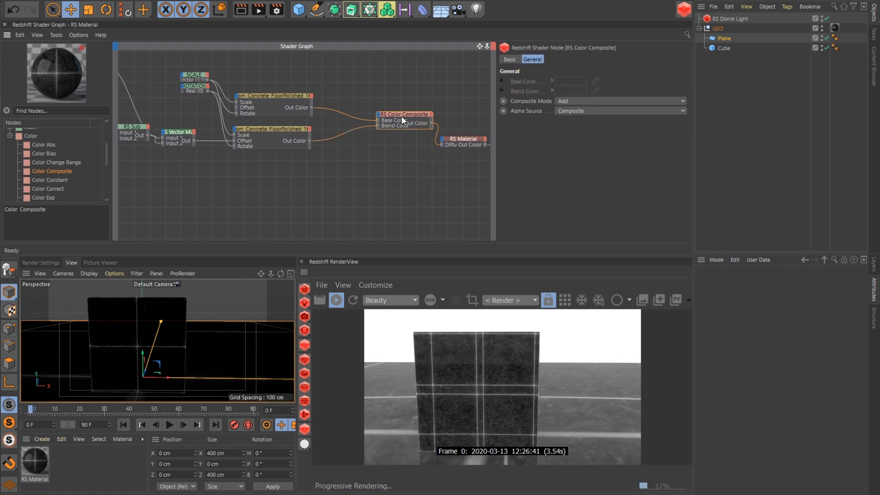
left_click_drag(401, 117, 390, 135)
Step: Preview each concrete texture alone through RS Material's diffuse color, and reconnect the RS Color Composite output
left_click(310, 107)
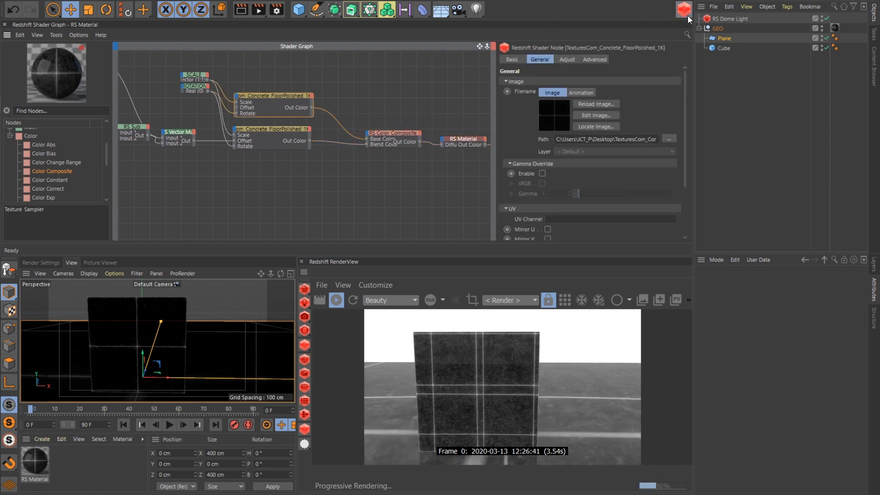
left_click(287, 136)
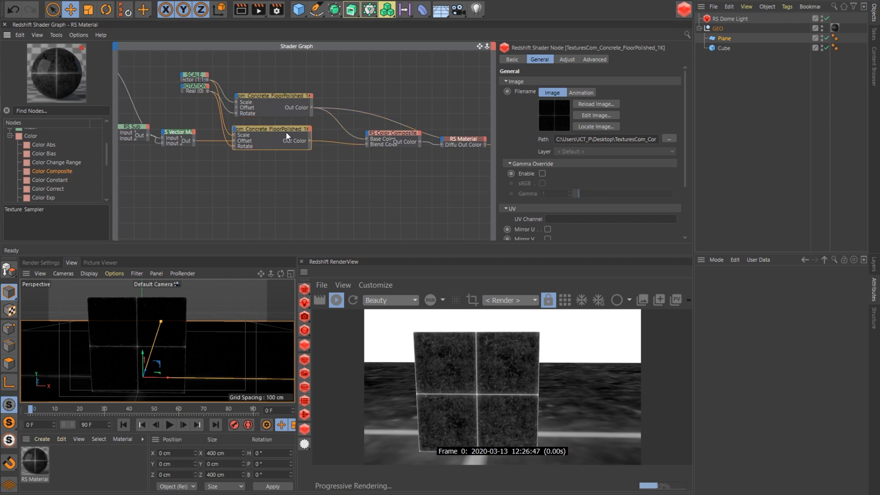
left_click(682, 15)
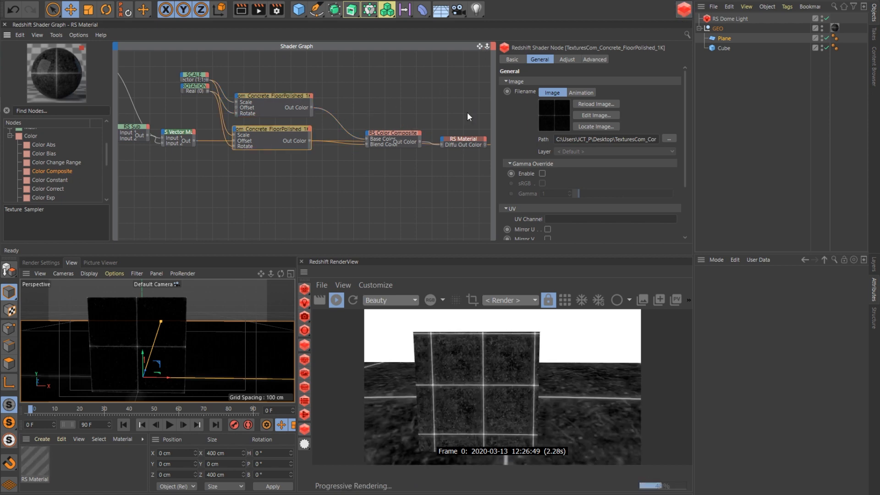
left_click(463, 140)
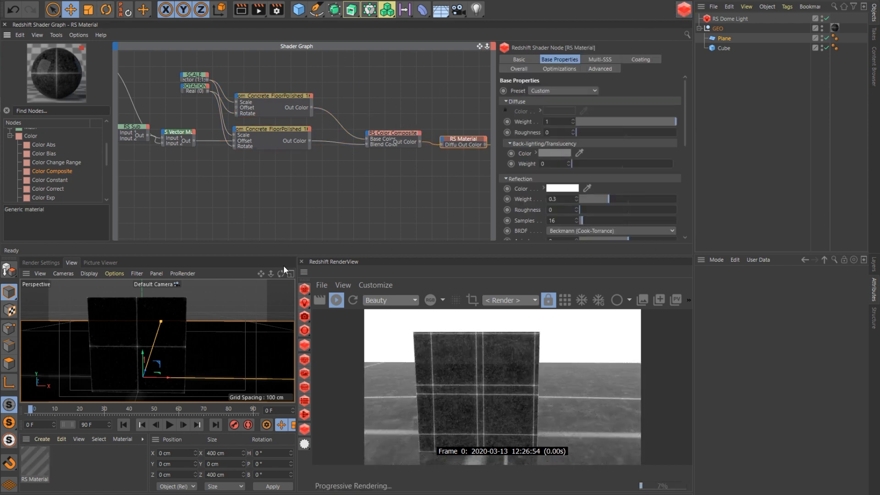
Step: Try a Parallax value of -3 in the render, and set it back to -1
left_click_drag(281, 273, 256, 277)
mouse_move(157, 340)
left_mouse_down("alt")
mouse_move(154, 366)
mouse_move(158, 341)
left_mouse_up("alt")
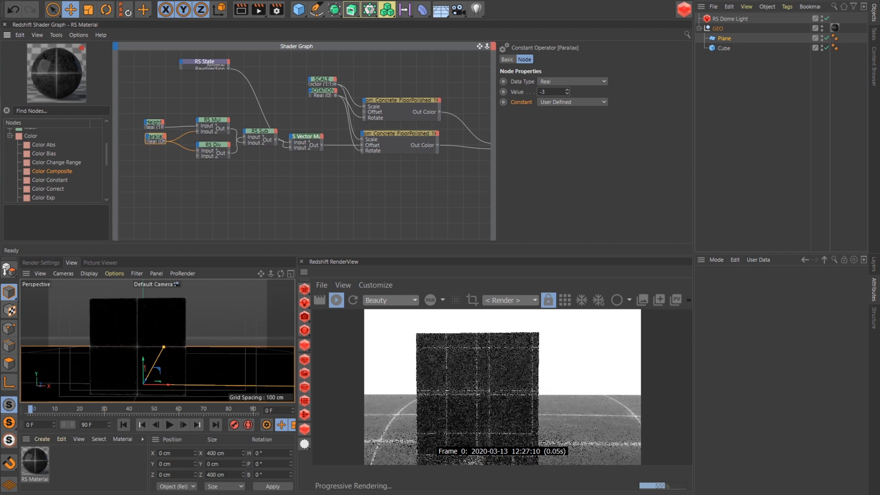
left_click_drag(567, 92, 566, 91)
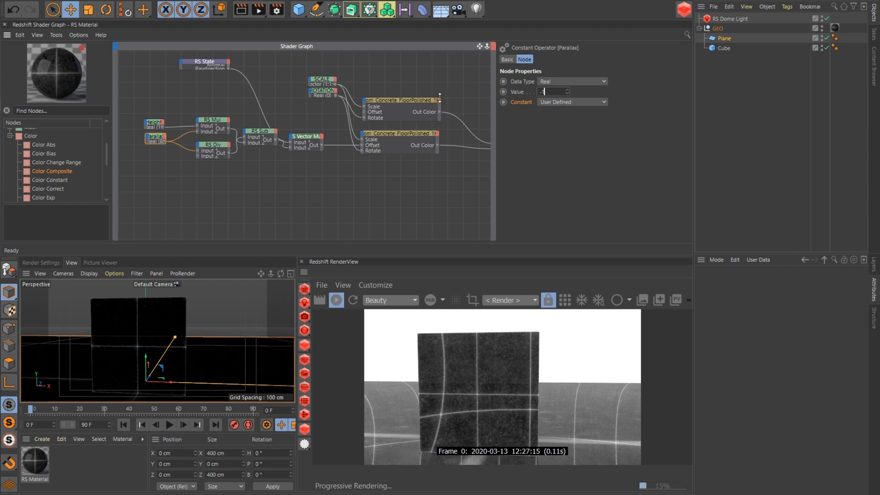
key("Return")
Step: Examine the parallax on the cube's top face from several angles, and expand the RS State node to show its outputs
left_click_drag(271, 274, 312, 261)
left_click_drag(247, 294, 262, 311)
left_click_drag(280, 274, 458, 256)
left_click(210, 68)
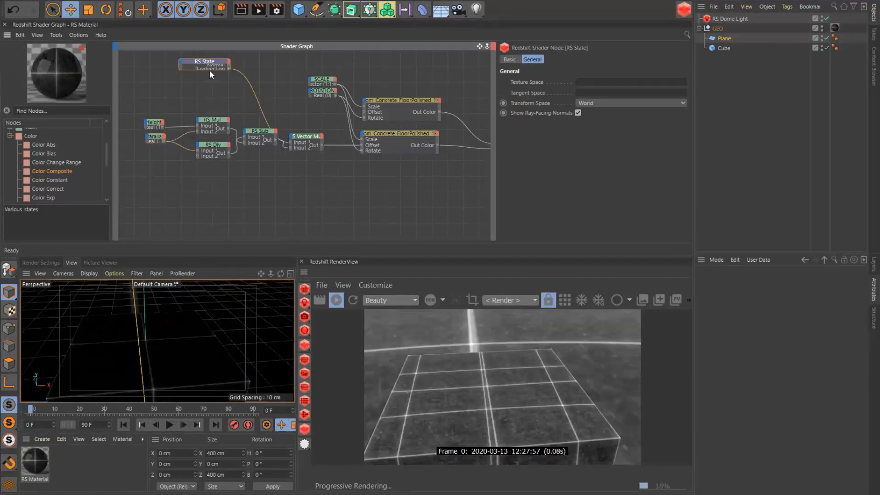
left_click_drag(209, 76, 209, 79)
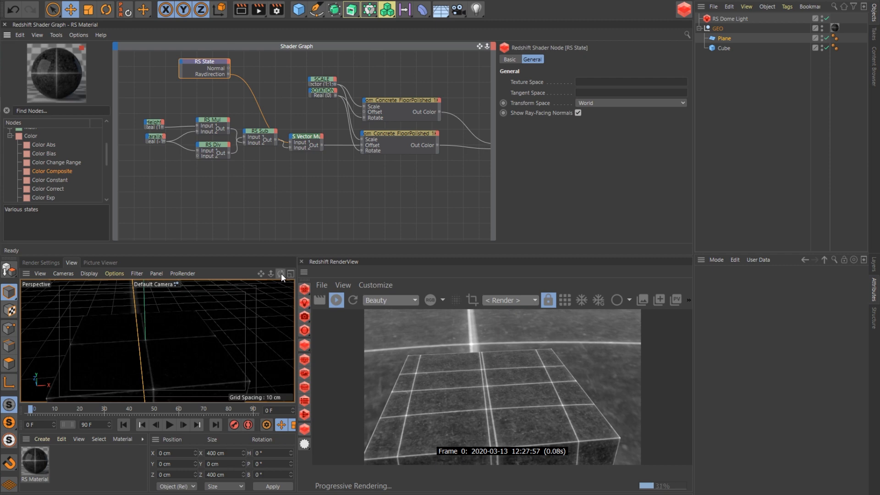
mouse_move(281, 273)
left_mouse_down()
mouse_move(328, 270)
mouse_move(282, 269)
left_mouse_up()
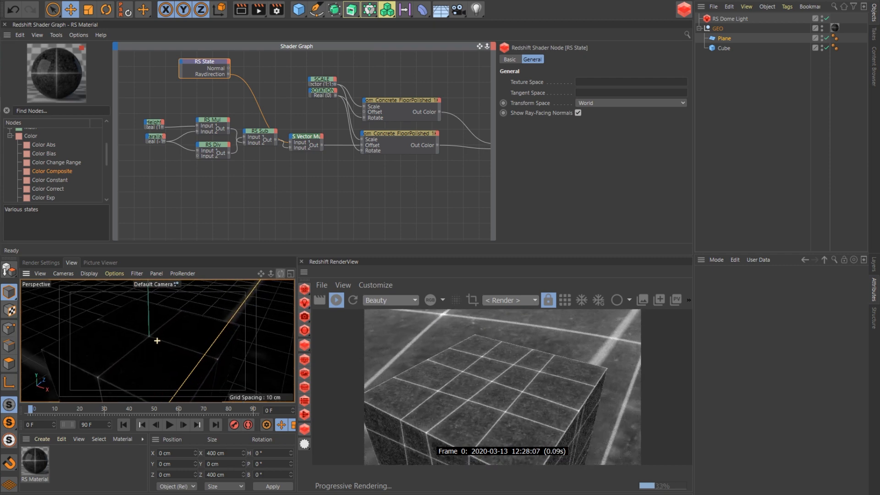
mouse_move(280, 273)
left_mouse_down()
mouse_move(271, 274)
mouse_move(289, 271)
mouse_move(256, 274)
mouse_move(281, 273)
left_mouse_up()
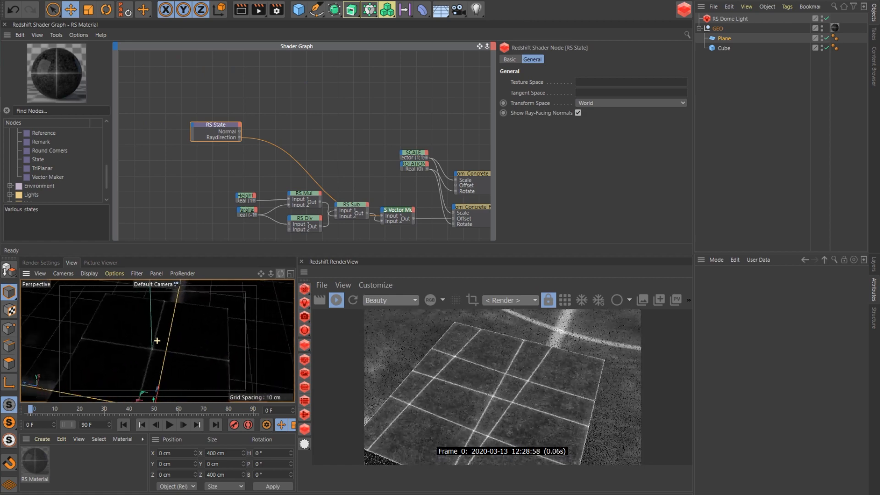
Step: Add Vector Maker and Vector To Scalars nodes beside RS State
left_click_drag(54, 176, 320, 128)
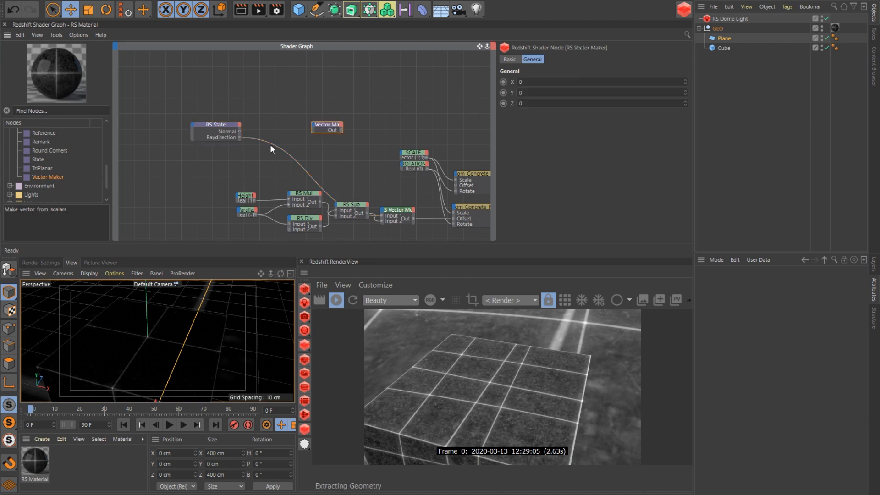
scroll(108, 163, "up", 5)
double_click(22, 185)
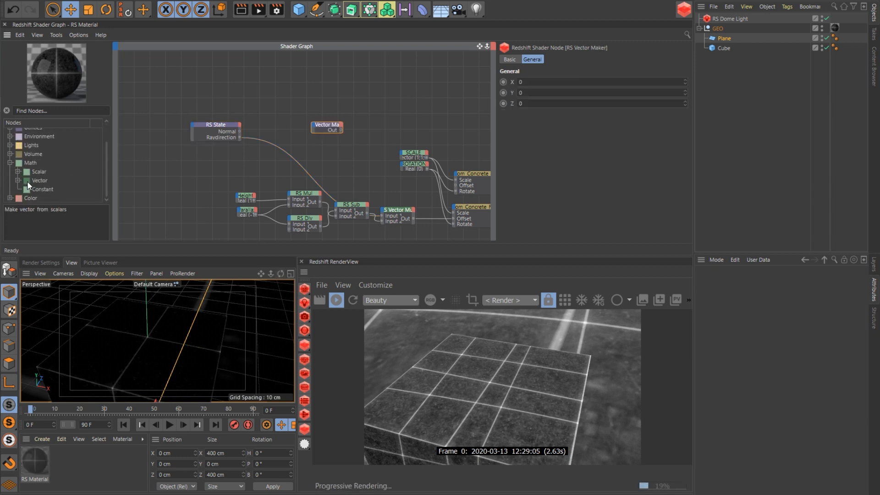
left_click(19, 180)
scroll(46, 180, "down", 8)
left_click_drag(51, 180, 269, 116)
left_click_drag(334, 125, 334, 118)
Step: Route Raydirection through Vector To Scalars and Vector Maker, matching X, Y and Z, into the first input of RS Vector Mul
left_click(216, 127)
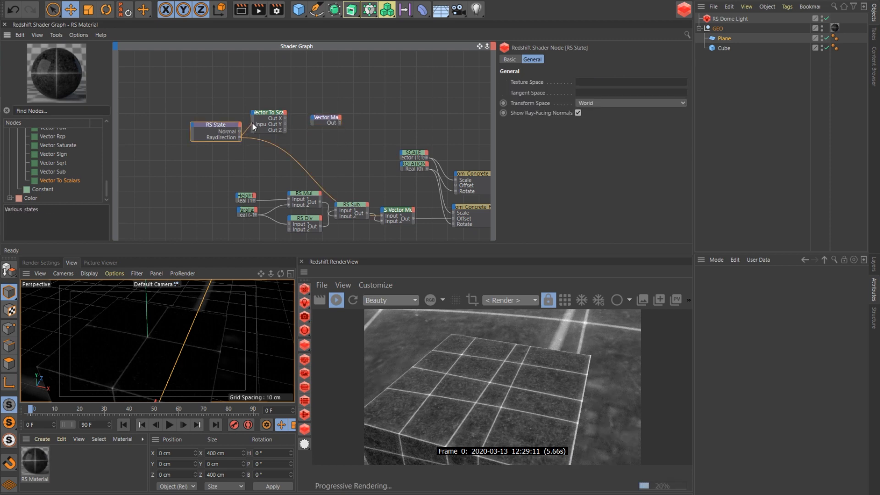
left_click(315, 120)
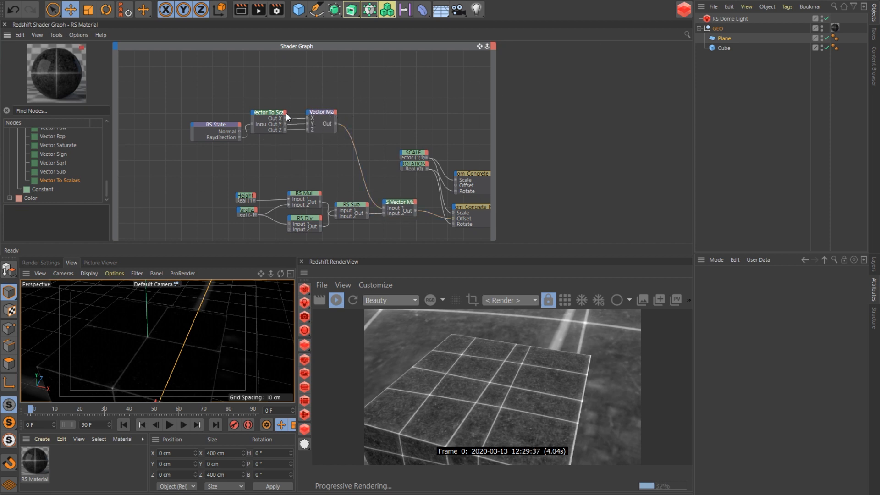
left_click(321, 116)
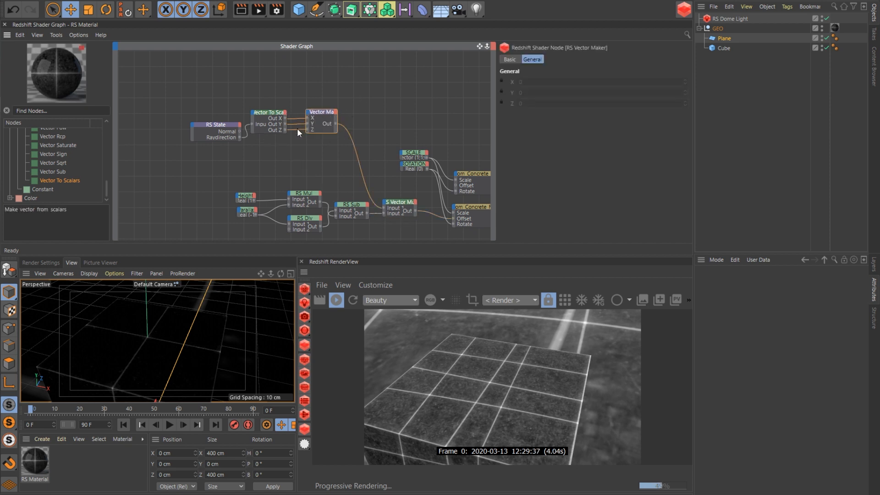
Step: Swap the Y and Z connections between Vector To Scalars and Vector Maker, and check the cube's top face
left_click_drag(280, 273, 197, 320)
left_click_drag(157, 340, 159, 345, "alt")
left_click_drag(285, 130, 307, 130)
left_click_drag(157, 339, 157, 340, "alt")
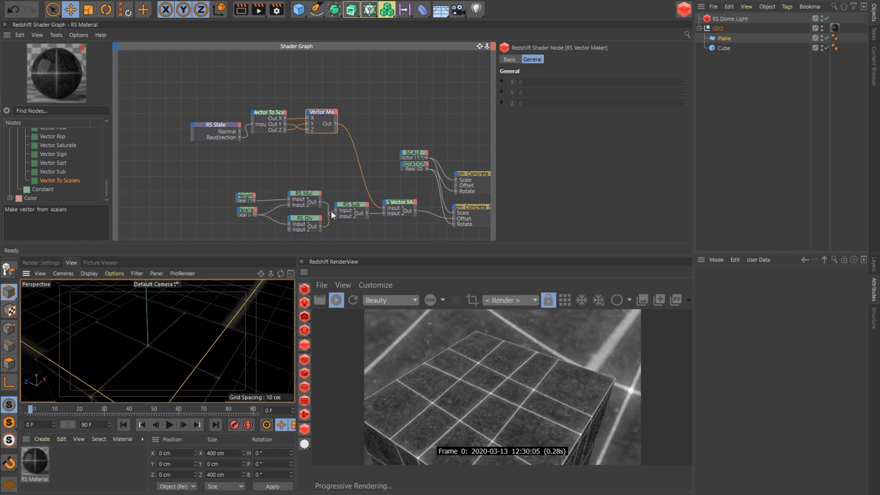
Step: Rewire the Vector Maker's X and Y inputs from Vector To Scalars, and check the cube's side faces
left_click_drag(307, 125, 307, 118)
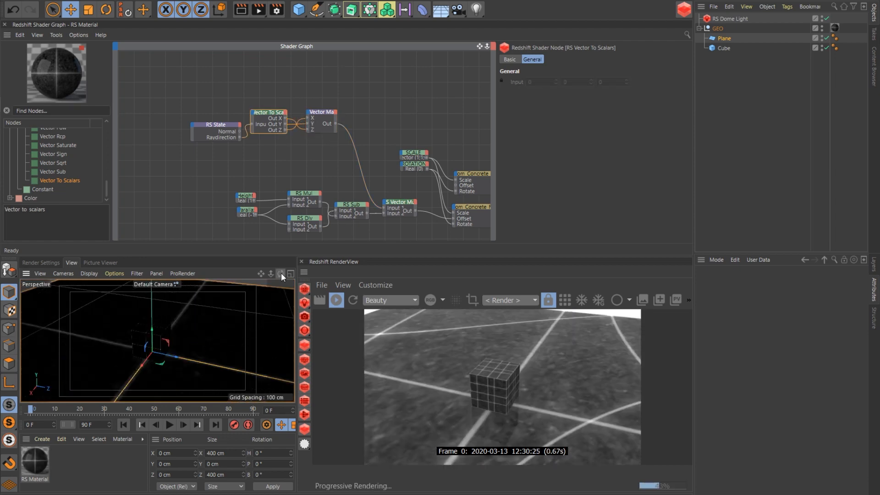
mouse_move(281, 273)
left_mouse_down()
mouse_move(271, 273)
mouse_move(281, 274)
left_mouse_up()
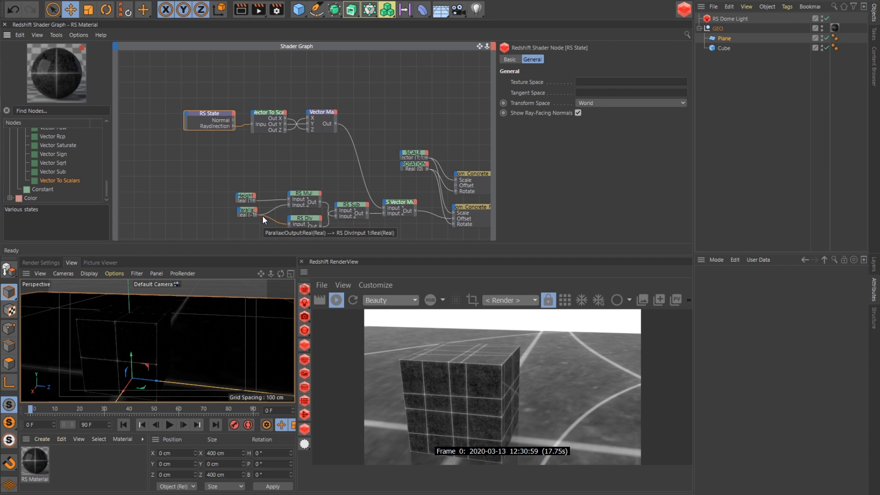
left_click_drag(280, 274, 282, 275)
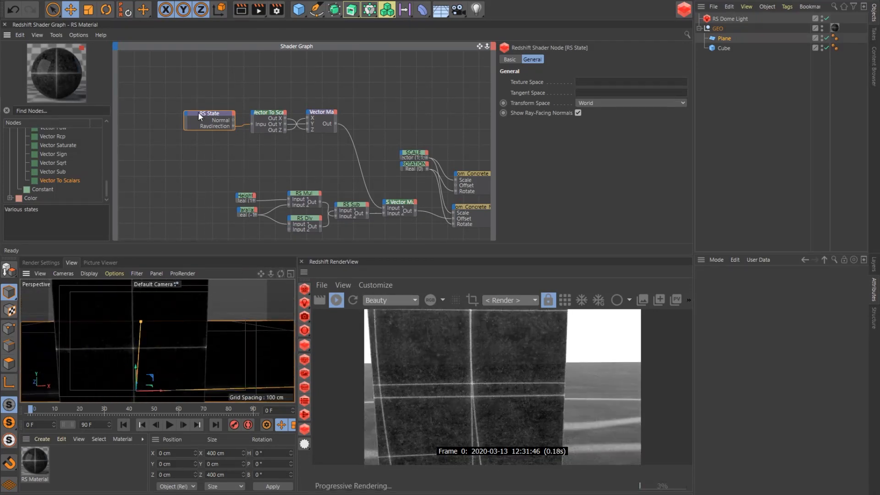
Step: Add a TriPlanar node from the Utilities group to the graph beside Vector Maker
left_click_drag(198, 114, 191, 111)
left_click_drag(106, 189, 106, 132)
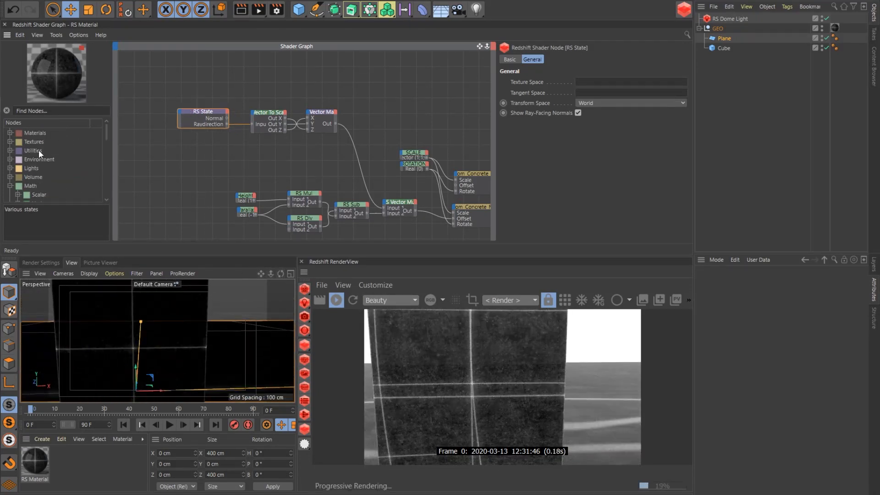
left_click(10, 186)
left_click(11, 151)
scroll(63, 170, "down", 5)
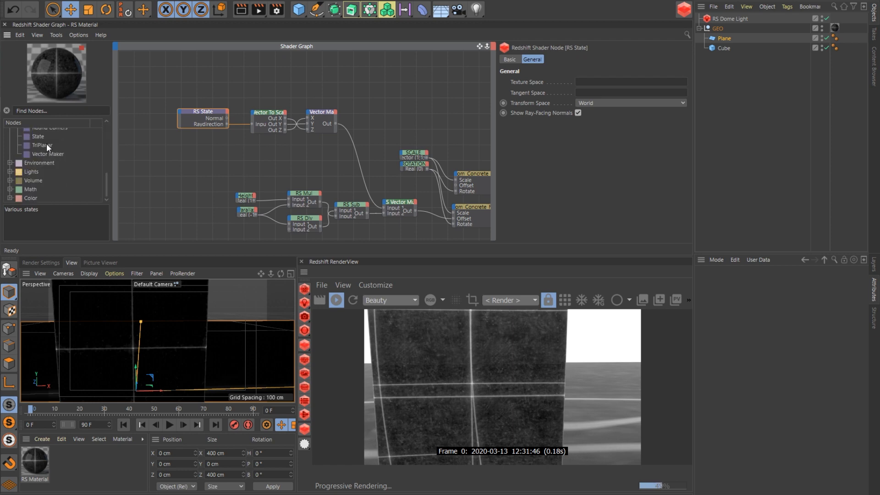
left_click_drag(46, 144, 376, 116)
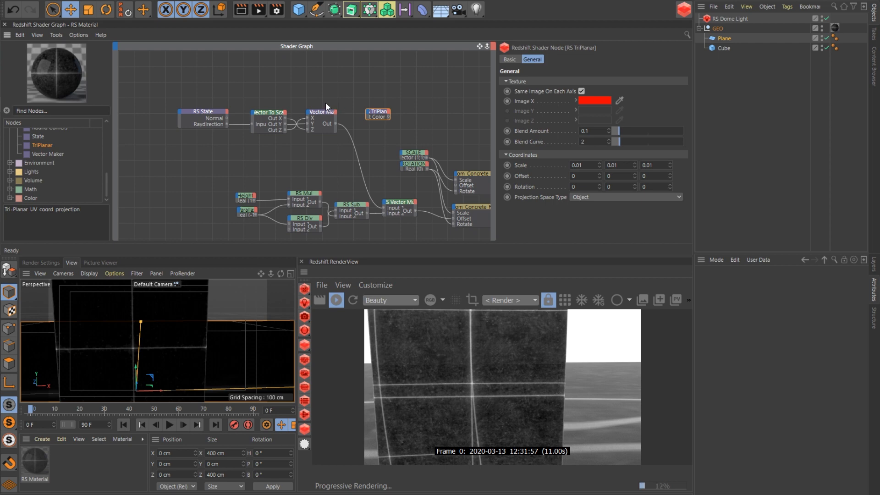
Step: Duplicate the Vector To Scalars and Vector Maker pair twice and connect Raydirection to the input of both copies
left_click_drag(326, 103, 332, 144)
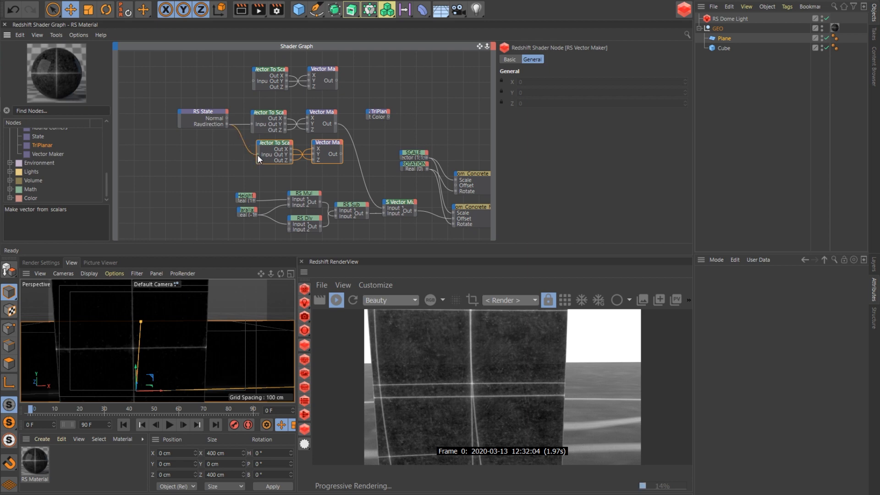
left_click(227, 122)
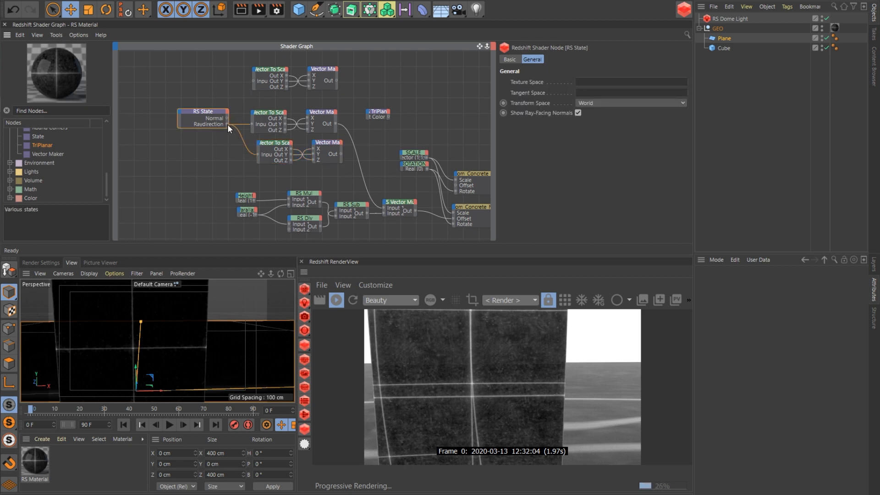
left_click_drag(253, 83, 253, 81)
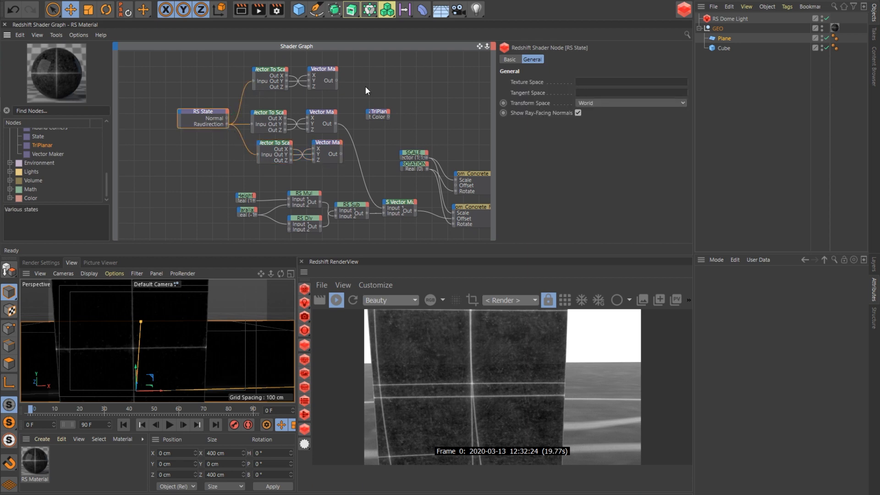
Step: Rewire the middle pair with only Y and Z swapped, and the lower pair straight through from X, Y, Z to X, Y, Z
left_click(270, 71)
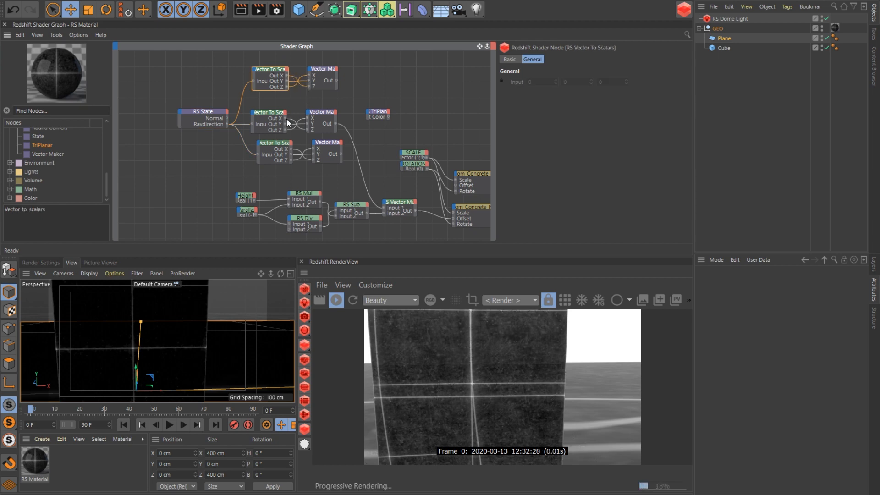
left_click_drag(308, 118, 307, 118)
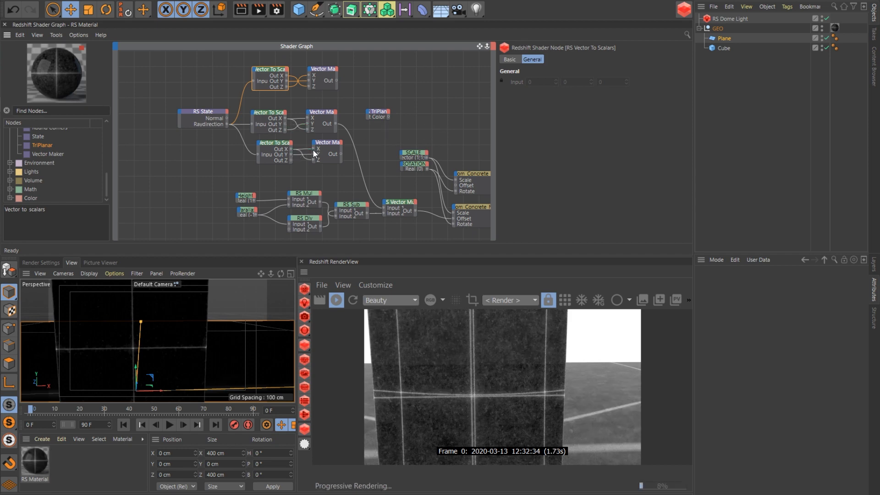
left_click_drag(304, 159, 280, 146)
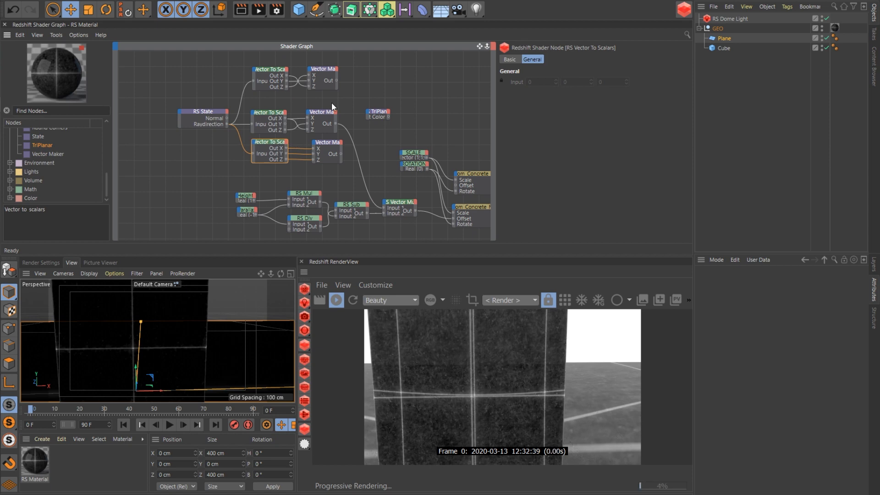
Step: Disable Same Image On Each Axis on the TriPlanar node and enlarge the node to show its three image inputs
left_click(380, 115)
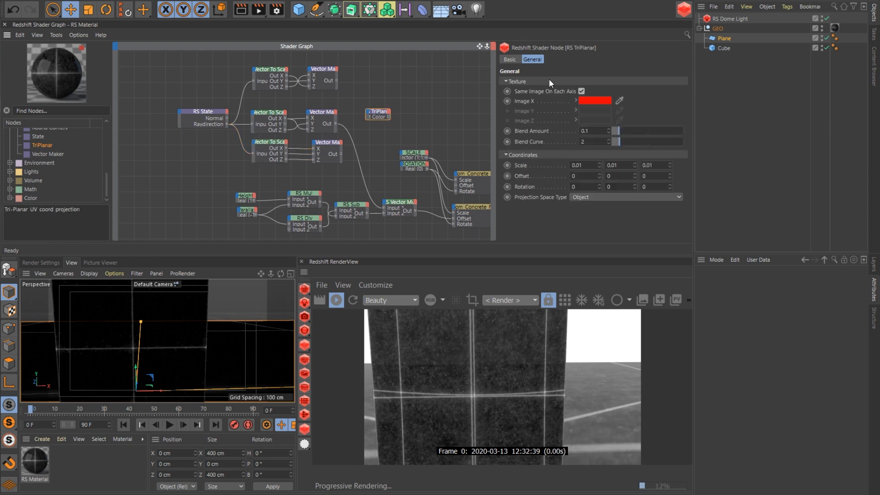
left_click(583, 91)
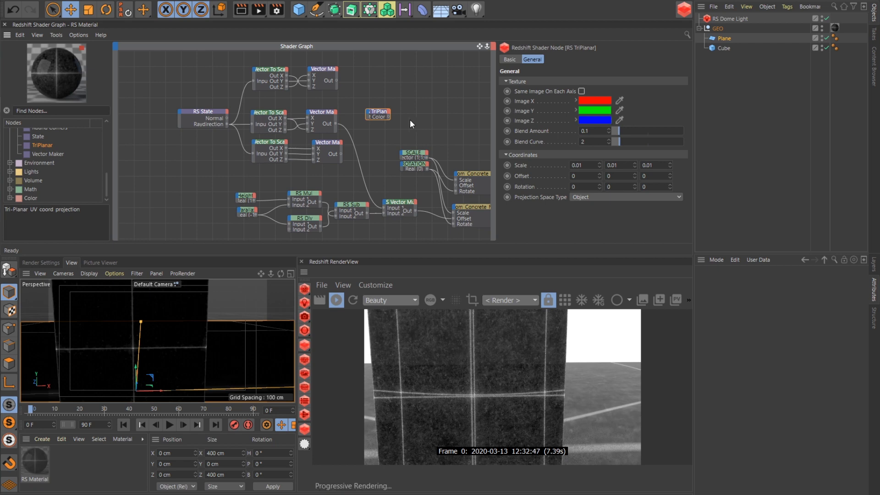
left_click_drag(390, 119, 416, 128)
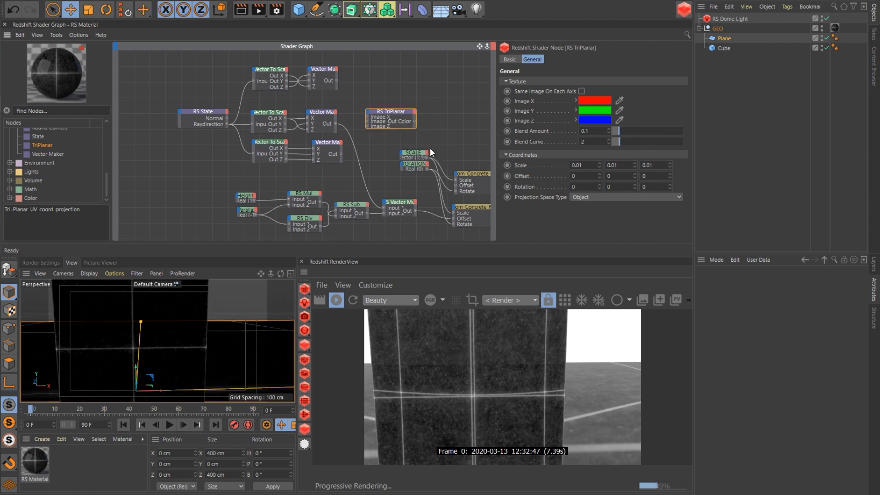
Step: Connect the three Vector Makers to the TriPlanar's Image X, Y and Z, route Out Color into RS Vector Mul's first input, and reposition the group
left_click_drag(366, 117, 367, 128)
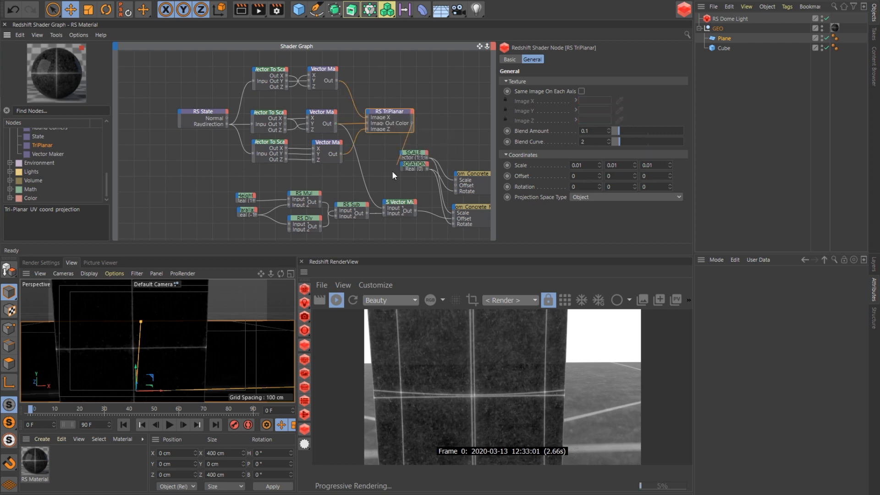
left_click_drag(385, 209, 384, 209)
left_click_drag(389, 175, 174, 61)
left_click_drag(403, 112, 360, 107)
left_click(337, 177)
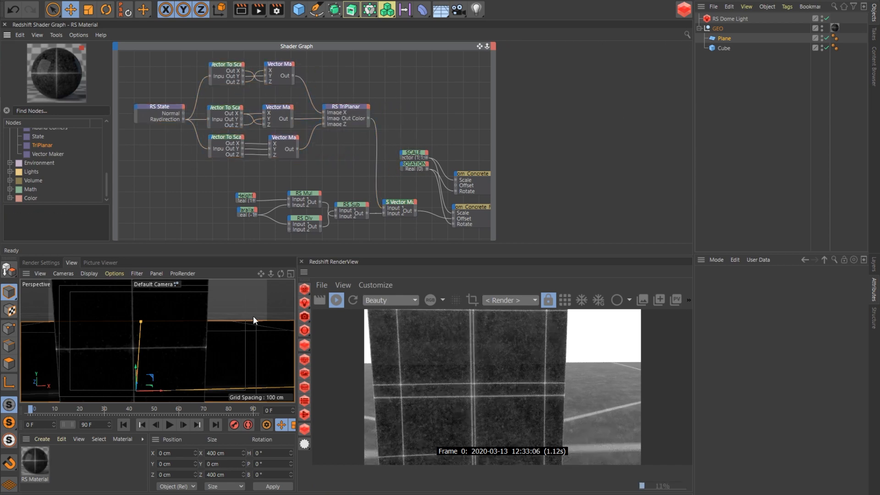
Step: Check the cube from above and set the Parallax constant's value to -0.2
left_click_drag(272, 272, 202, 265)
left_click_drag(157, 340, 158, 340)
left_click_drag(176, 274, 193, 332)
left_click_drag(227, 264, 203, 243)
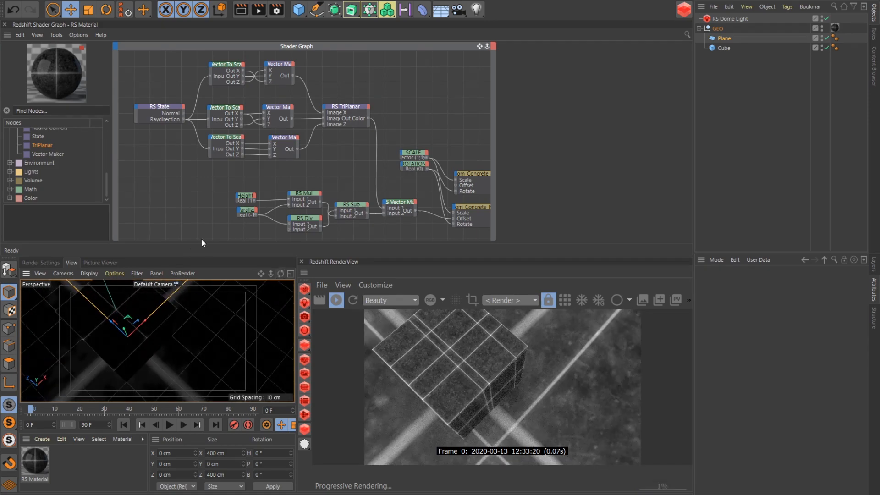
left_click(249, 213)
type("-0.2")
key("Return")
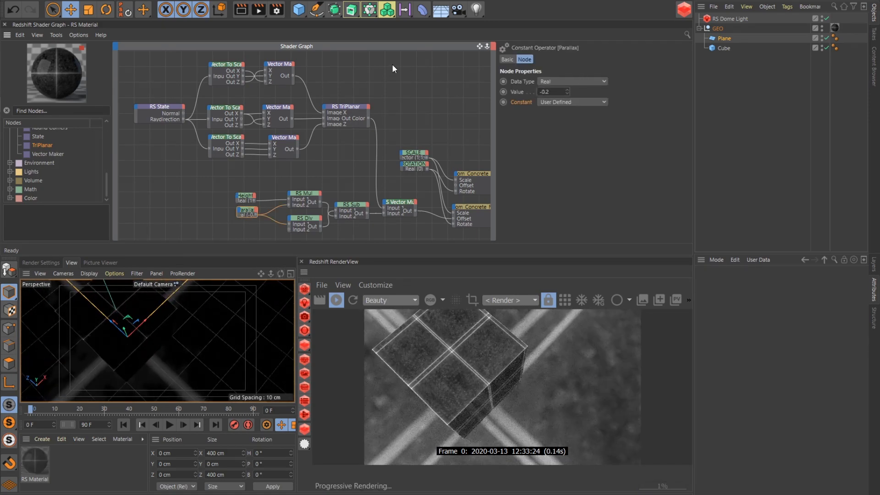
Step: Examine the parallax effect on the cube's faces and the ground plane from several angles and distances
left_click_drag(280, 274, 211, 247)
left_click_drag(156, 341, 211, 344, "alt")
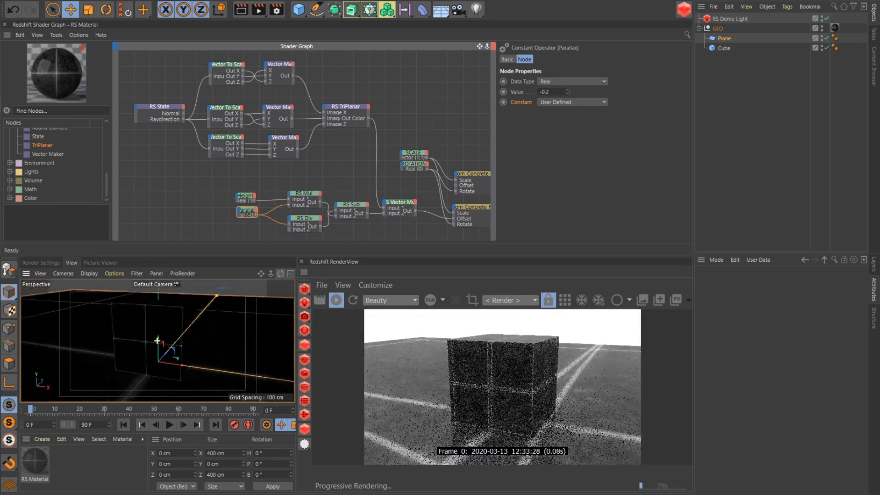
right_click_drag(157, 341, 119, 341, "alt")
scroll(157, 341, "up", 5)
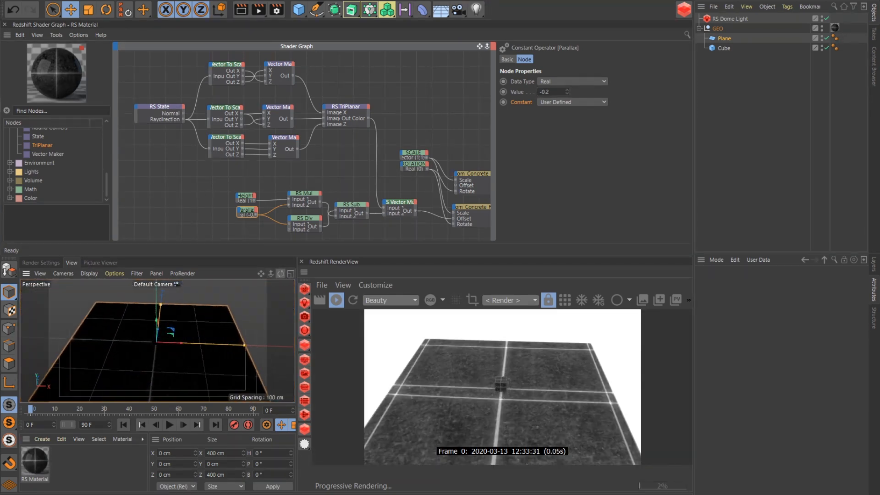
mouse_move(281, 274)
left_mouse_down()
mouse_move(307, 277)
mouse_move(271, 276)
left_mouse_up()
left_click_drag(261, 274, 281, 273)
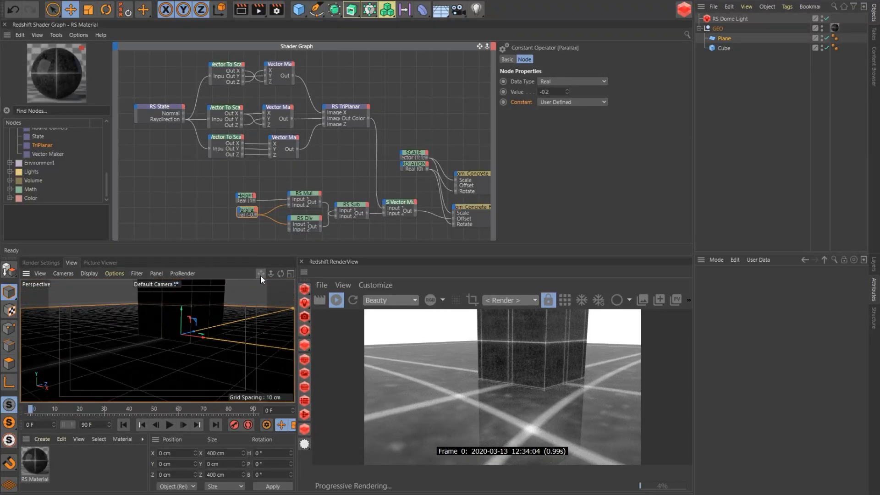
left_click_drag(271, 274, 279, 274)
left_click_drag(157, 341, 157, 340)
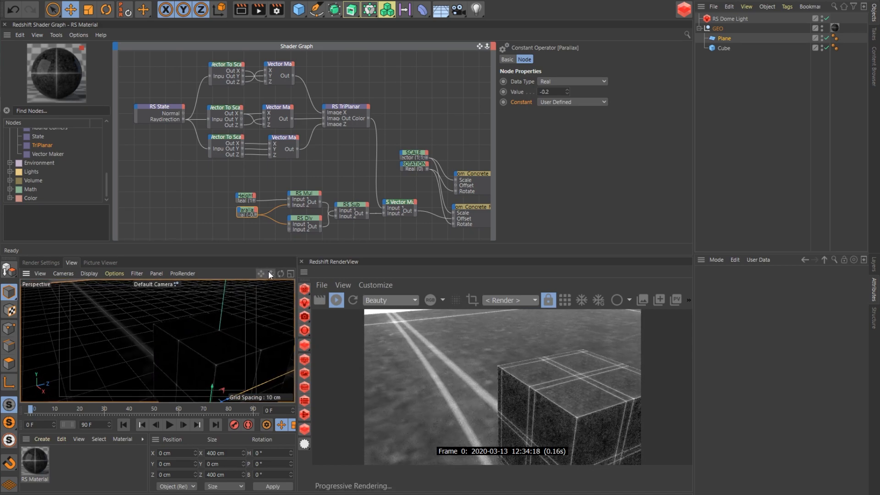
left_click_drag(268, 270, 157, 341)
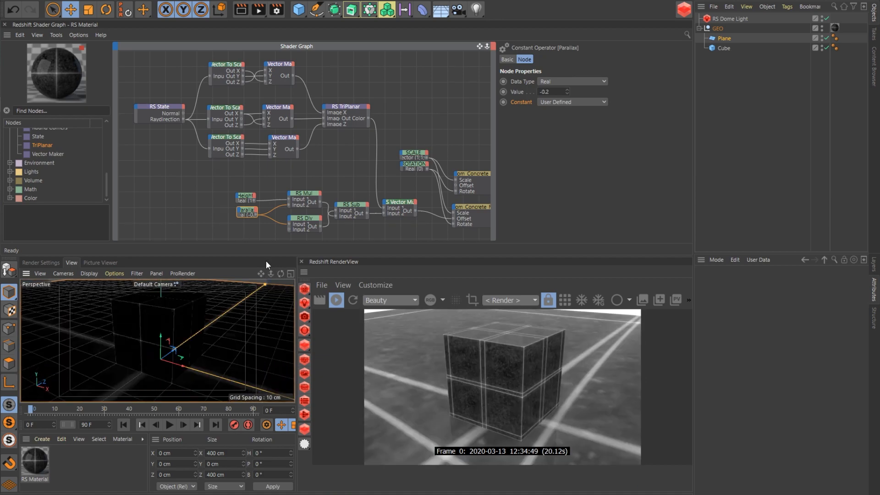
left_click_drag(480, 46, 482, 46)
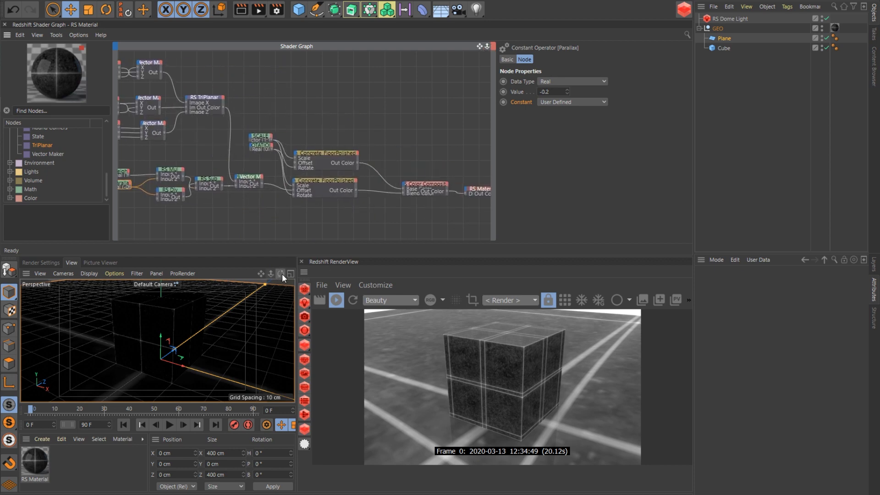
left_click_drag(281, 274, 250, 304)
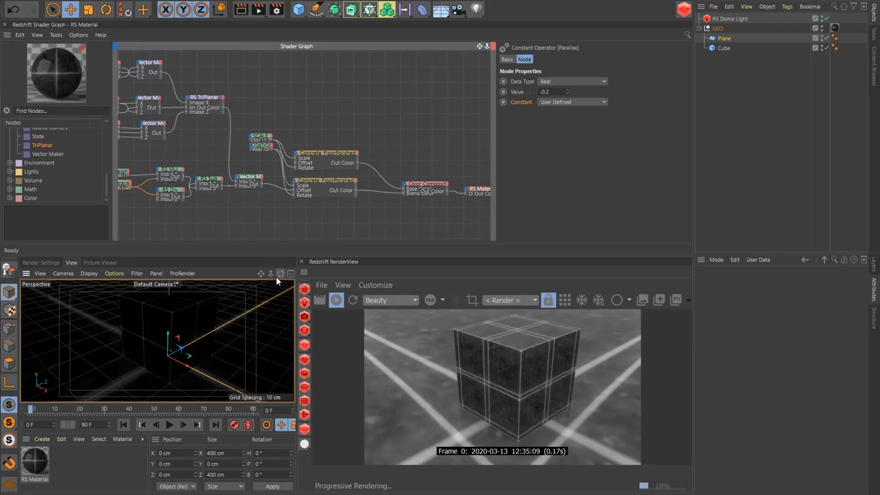
left_click_drag(271, 274, 303, 289)
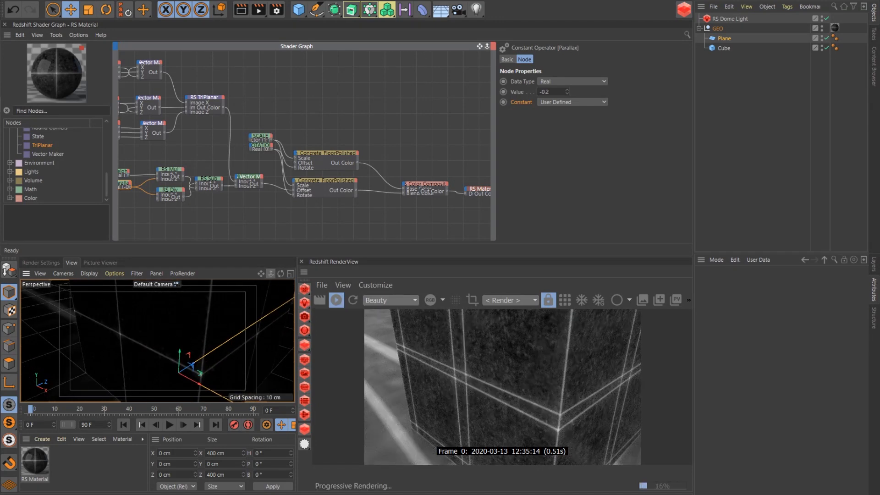
scroll(273, 328, "down", 6)
Step: Add a Bump Map node, feed it from the upper concrete texture, and connect it to RS Material's Bump Input
middle_click_drag(485, 188, 398, 171)
scroll(23, 185, "up", 5)
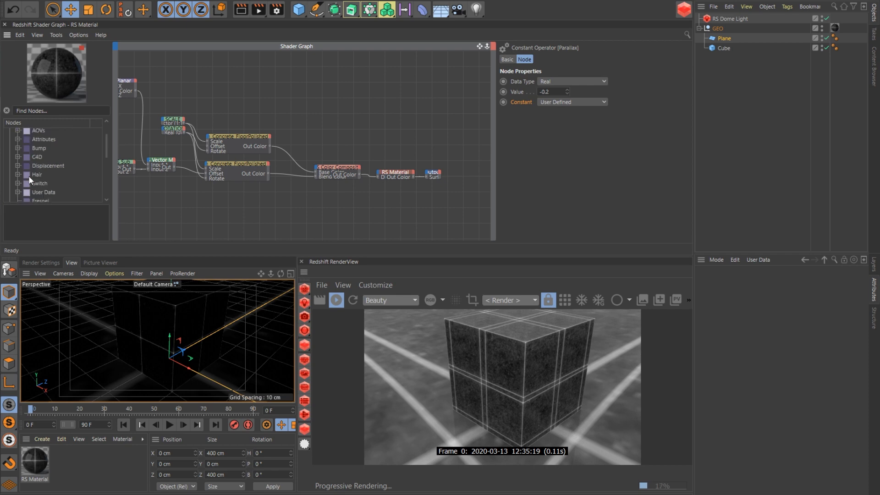
left_click(19, 176)
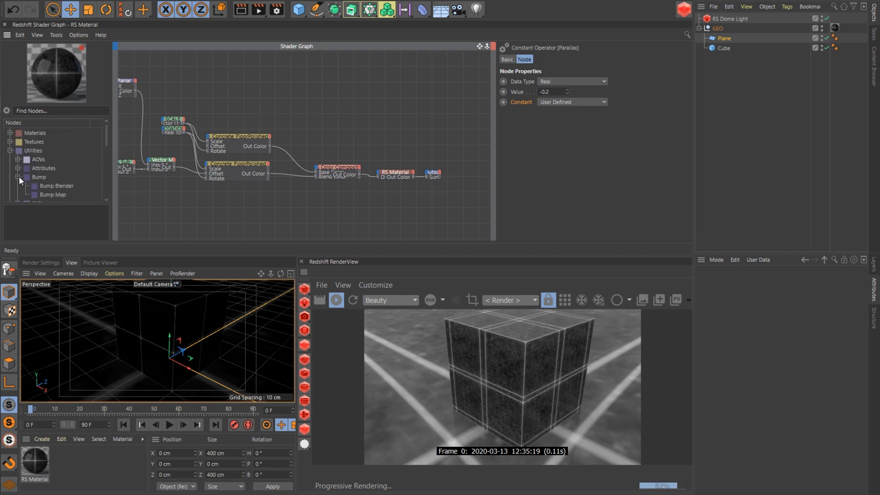
scroll(27, 160, "down", 3)
left_click_drag(51, 136, 378, 172)
mouse_move(454, 254)
left_click(532, 287)
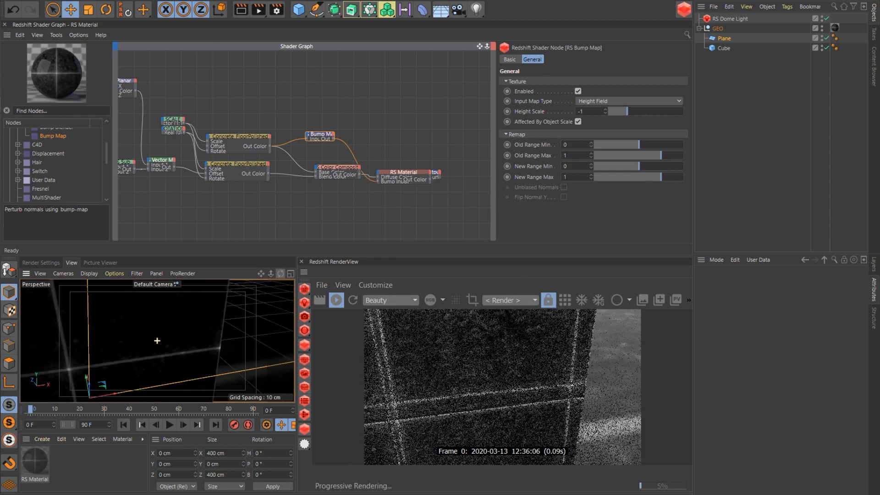
Step: Set the Bump Map's Height Scale to -1 and space out the Bump Map and Color Composite nodes
left_click_drag(157, 341, 157, 341, "alt")
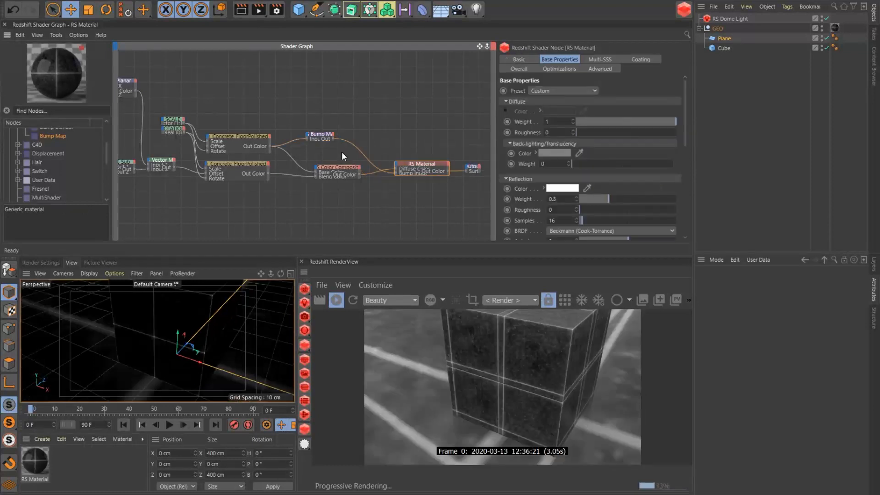
left_click(327, 136)
left_click_drag(327, 135, 360, 134)
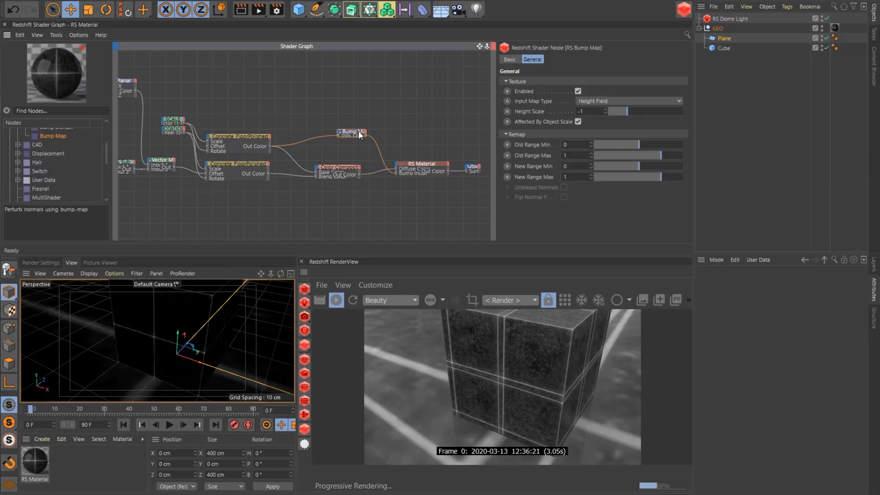
left_click_drag(346, 166, 353, 160)
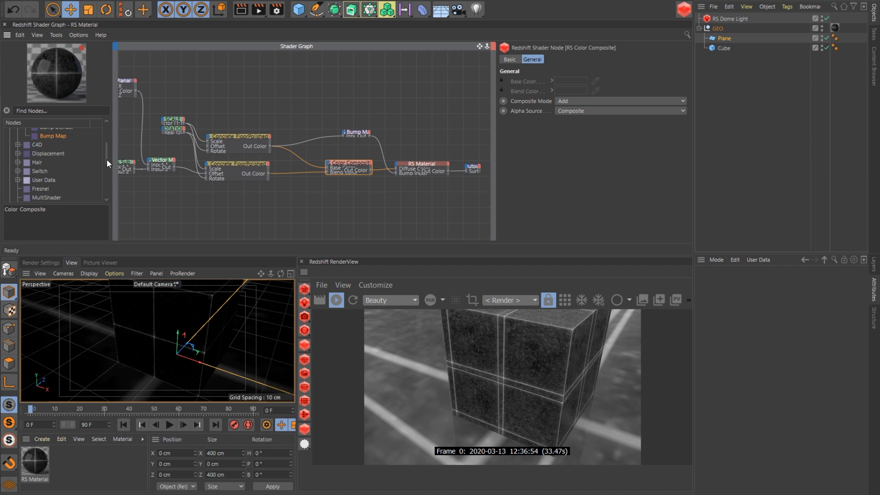
Step: Add a Color Mix node from the Color group below the Color Composite node
scroll(106, 158, "up", 3)
left_click(16, 158)
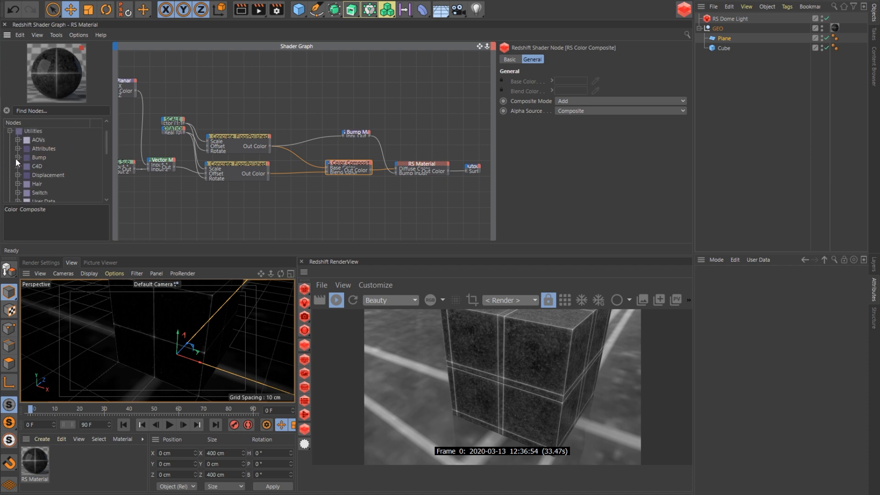
left_click(11, 132)
scroll(32, 180, "down", 3)
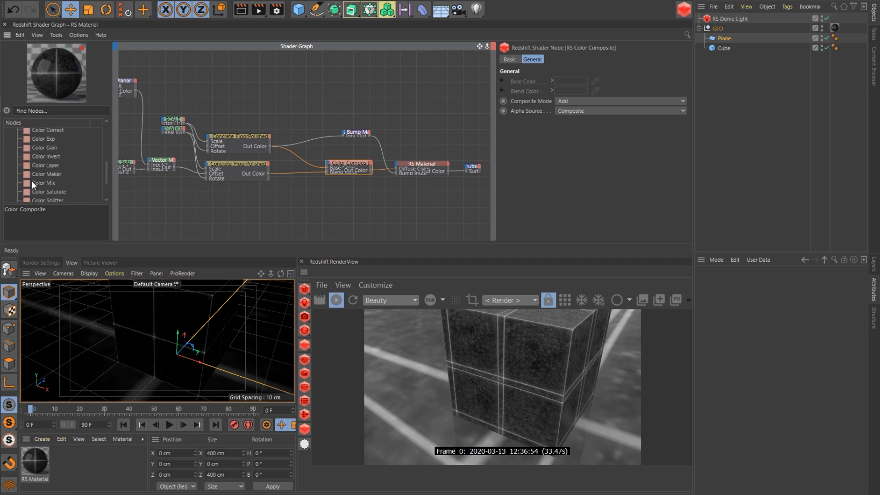
left_click_drag(43, 183, 309, 203)
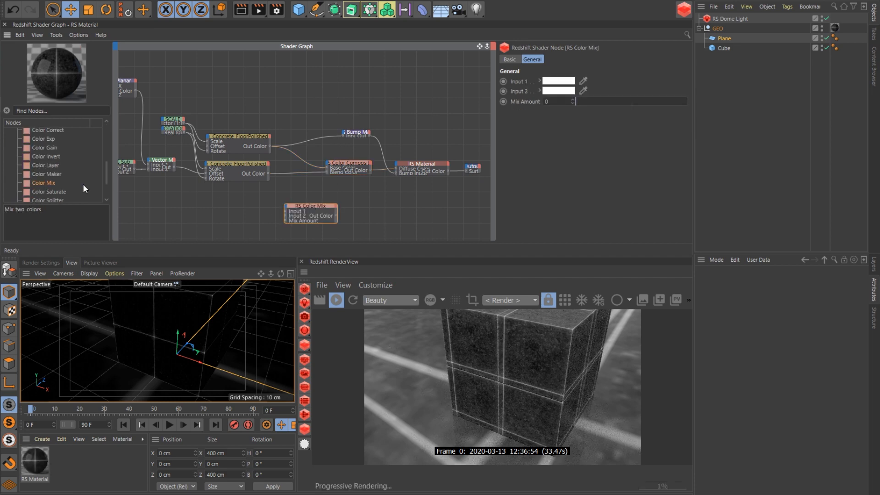
Step: Add a Color Constant node above the concrete textures and set its color to black
scroll(59, 158, "up", 3)
left_click_drag(62, 180, 294, 109)
left_click(554, 81)
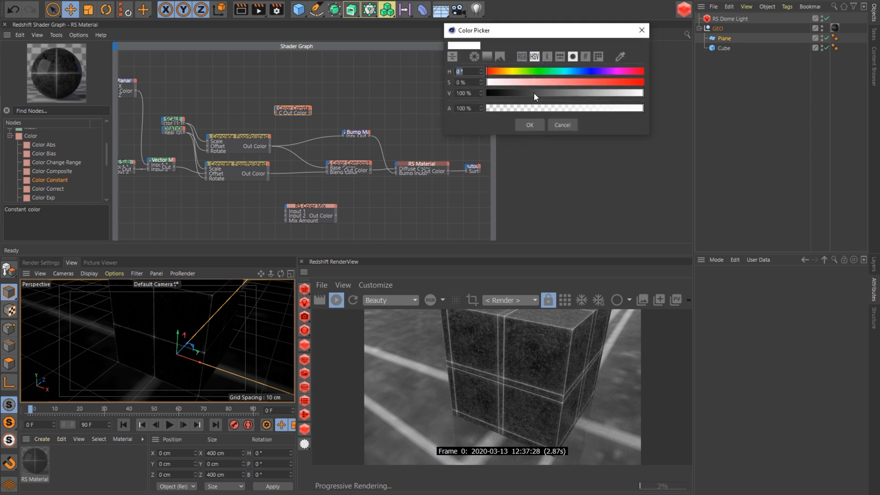
left_click_drag(533, 93, 481, 94)
left_click(529, 128)
Step: Mix the lower concrete texture with the black constant, feed the Color Mix into Color Composite's Blend Color, and adjust Mix Amount
left_click_drag(310, 113, 285, 215)
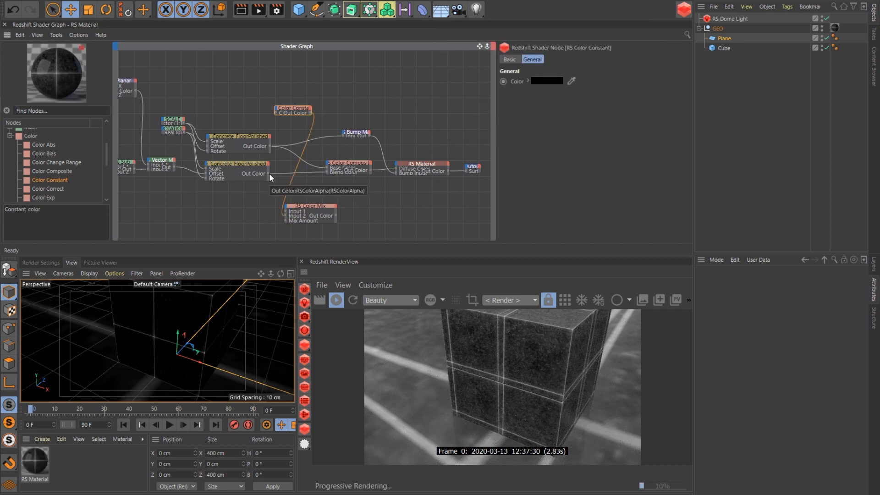
left_click_drag(268, 173, 286, 211)
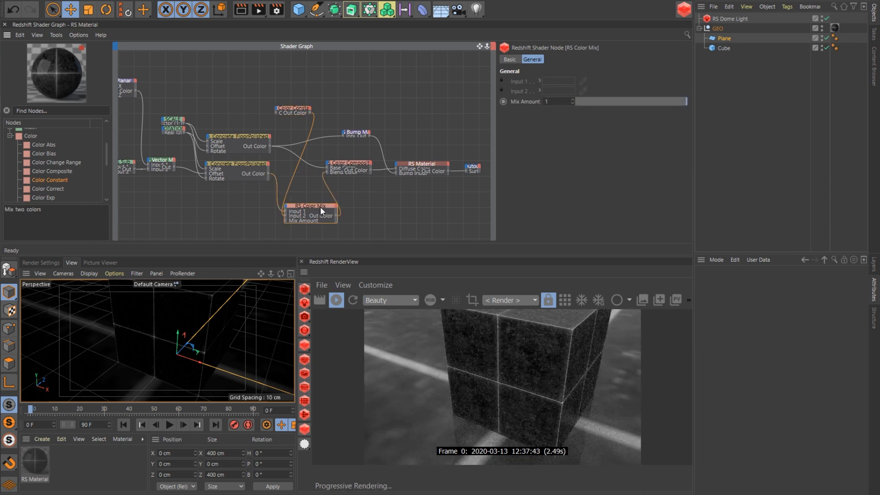
left_click_drag(320, 206, 317, 197)
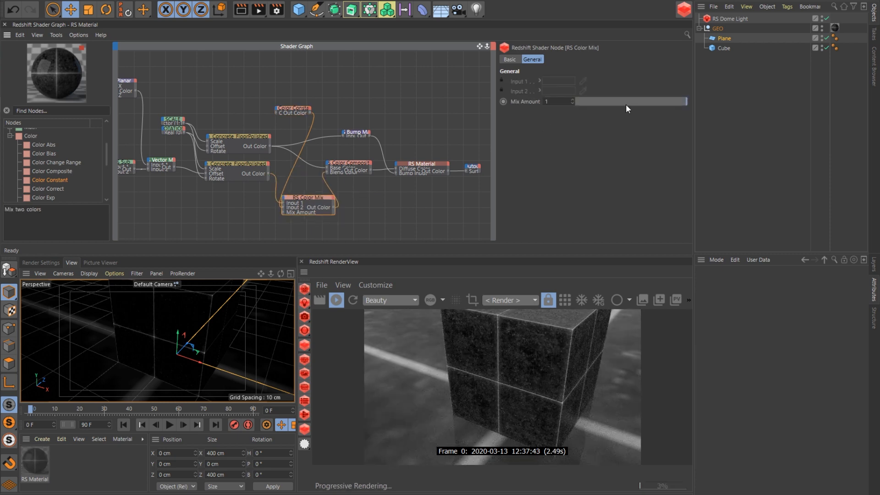
left_click_drag(626, 103, 603, 99)
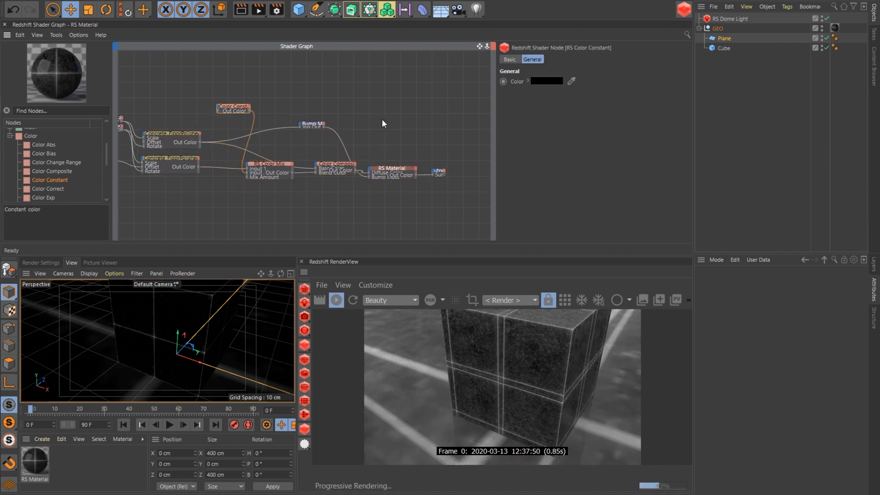
Step: Move the RS Material and Output nodes upward and tidy the layout around the Bump Map node
left_click_drag(382, 142, 447, 186)
left_click_drag(392, 168, 393, 99)
left_click(314, 124)
mouse_move(480, 46)
left_mouse_down()
mouse_move(607, 46)
mouse_move(472, 46)
left_mouse_up()
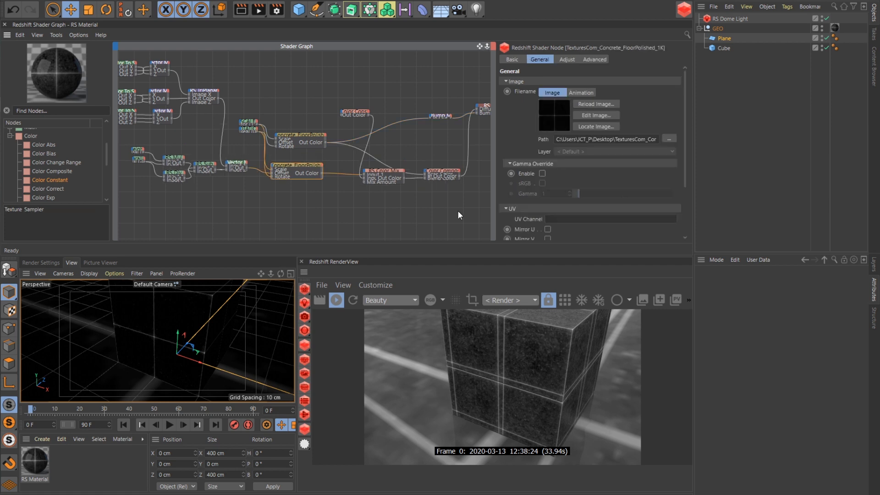
left_click_drag(458, 209, 162, 155)
left_click_drag(301, 165, 303, 195, "ctrl")
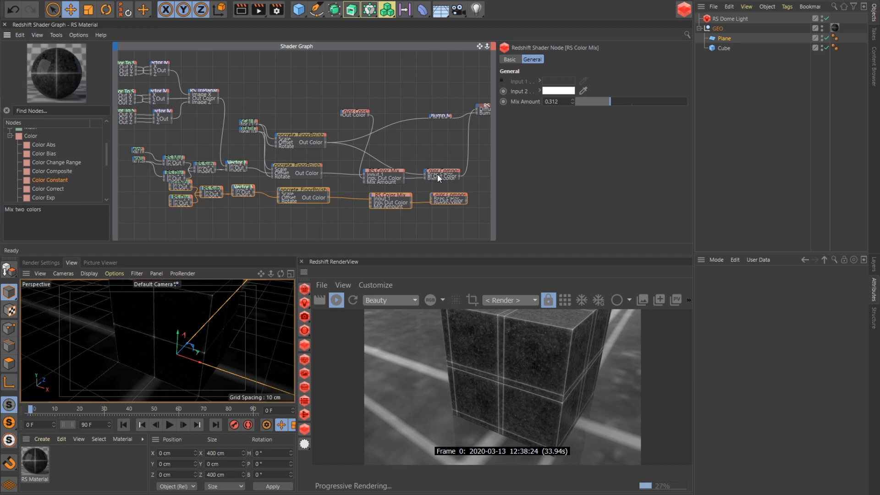
key("Delete")
Step: Move the Height constant up, closer to the Parallax constant, and select the Parallax constant
middle_click_drag(438, 174, 609, 159)
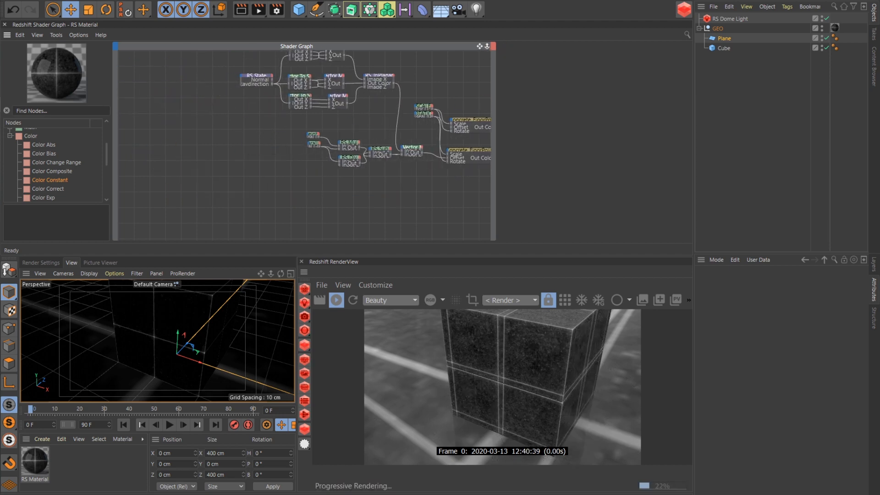
scroll(428, 74, "up", 3)
left_click(253, 123)
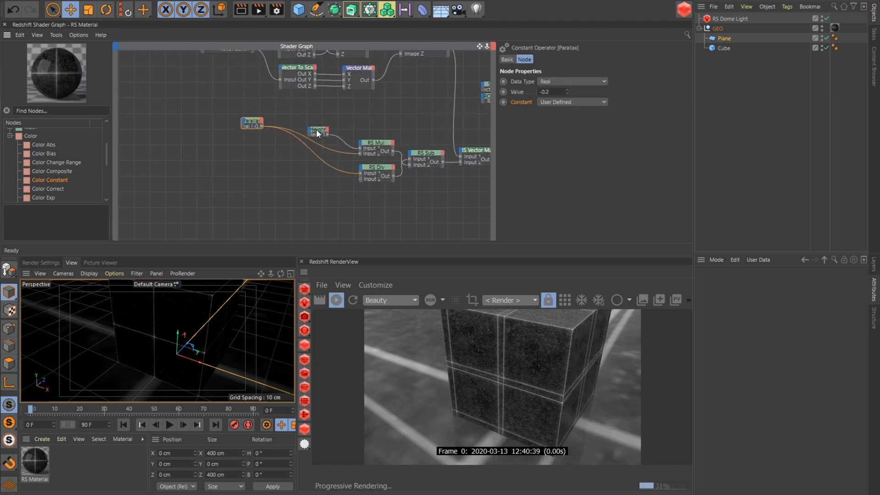
left_click_drag(316, 129, 301, 116)
left_click(243, 123)
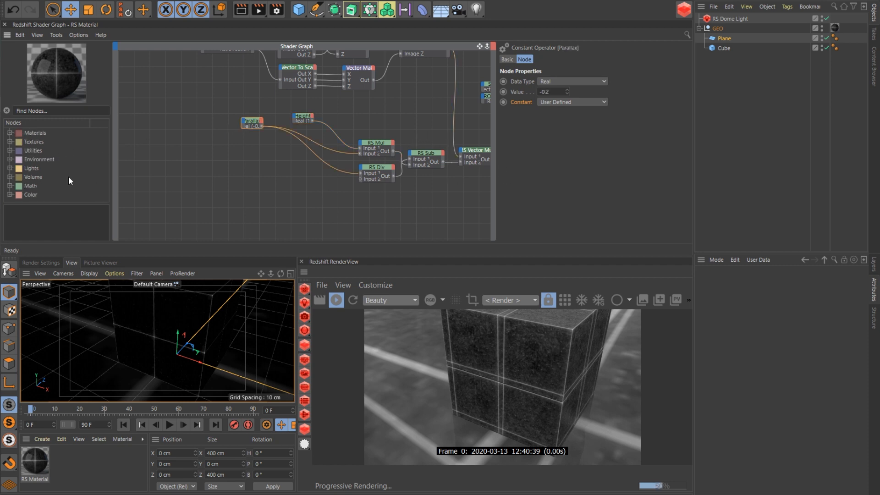
Step: Insert a scalar Add node between the Parallax constant and the RS Mul and RS Div nodes
left_click(44, 111)
type("add")
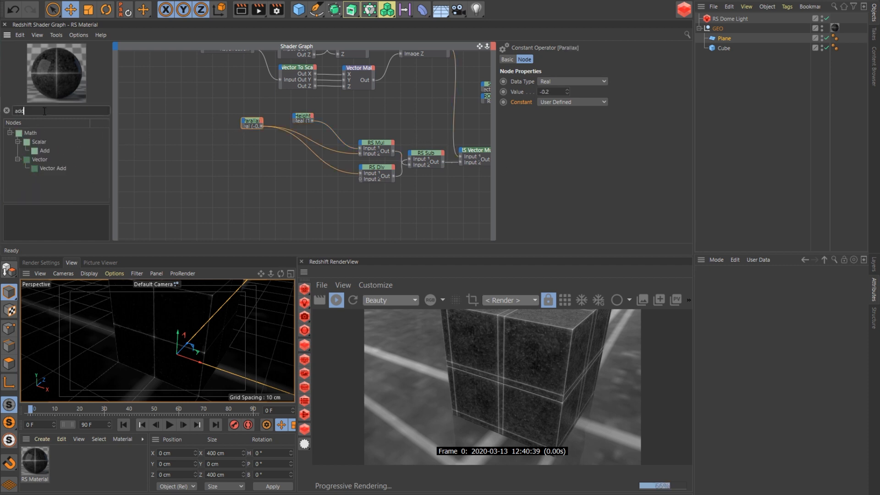
left_click(43, 151)
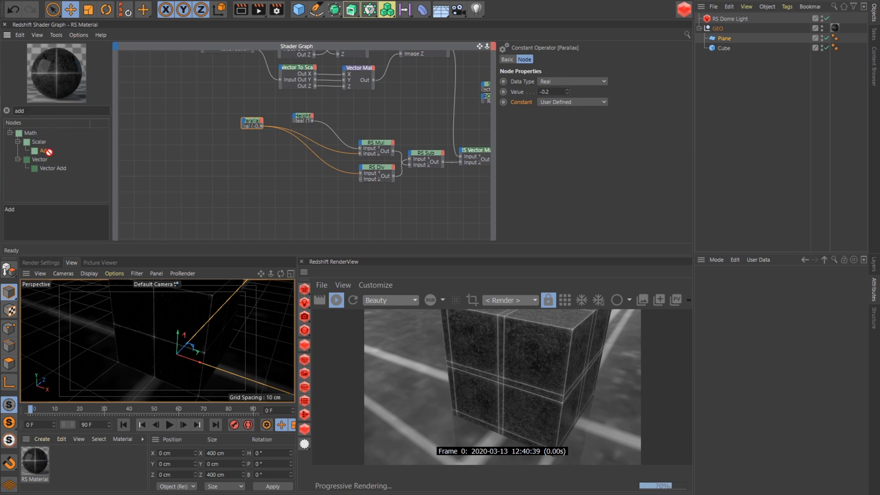
left_click(274, 170)
left_click_drag(266, 164, 267, 165)
left_click_drag(302, 168, 315, 155)
Step: Collapse the RS Div and RS Sub nodes and tidy the Div node's position beneath RS Mul
left_click_drag(478, 46, 437, 59)
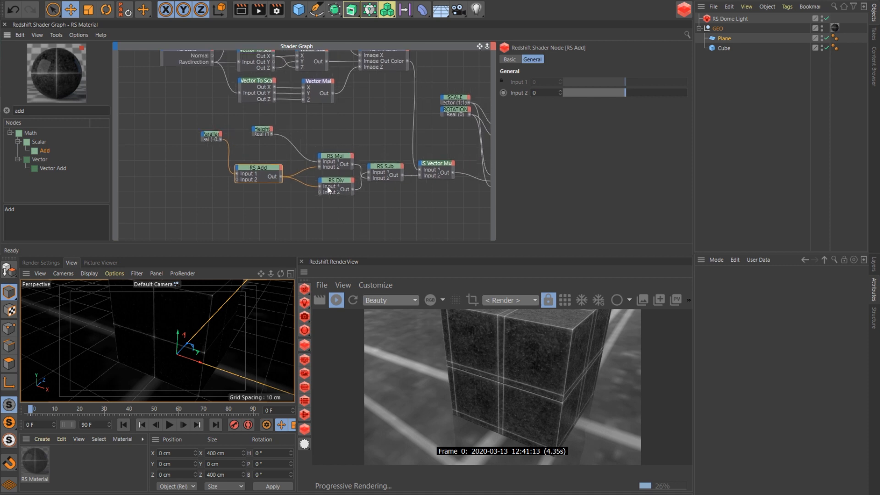
left_click(342, 181)
double_click(342, 181)
double_click(397, 166)
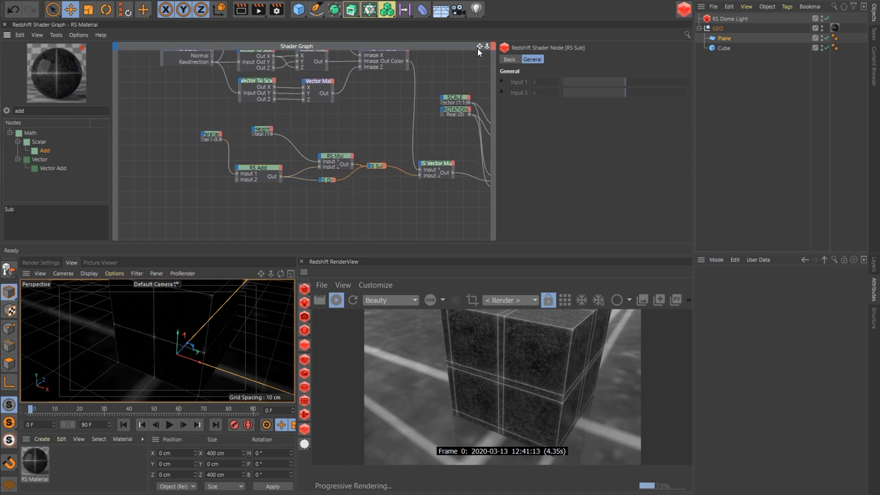
left_click_drag(481, 48, 480, 51)
left_click(318, 180)
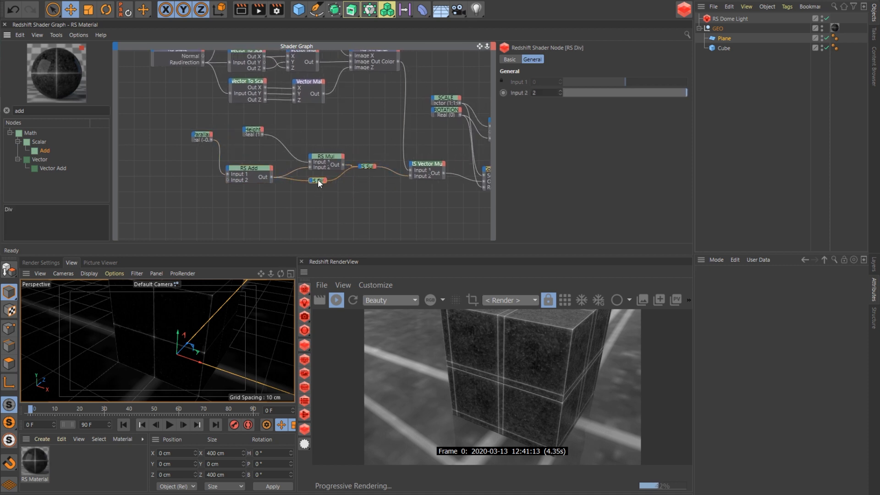
left_click_drag(318, 180, 327, 179)
left_click_drag(482, 44, 480, 46)
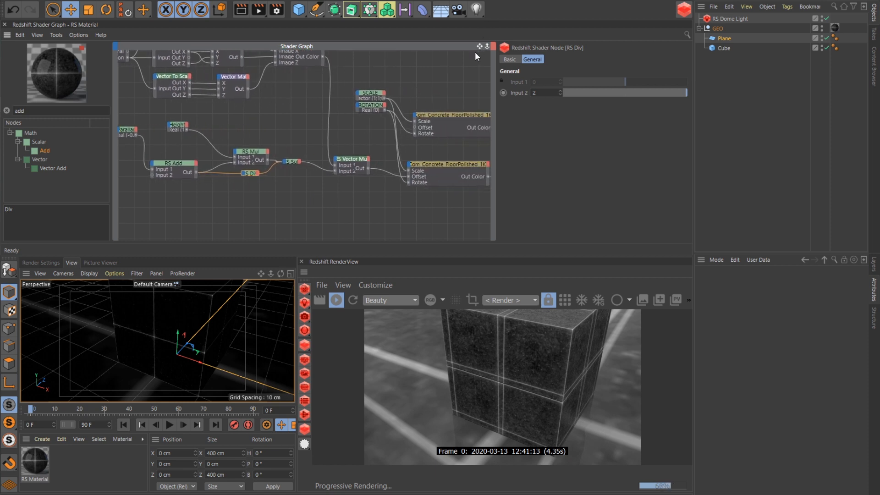
left_click_drag(386, 79, 353, 130)
left_click(409, 83)
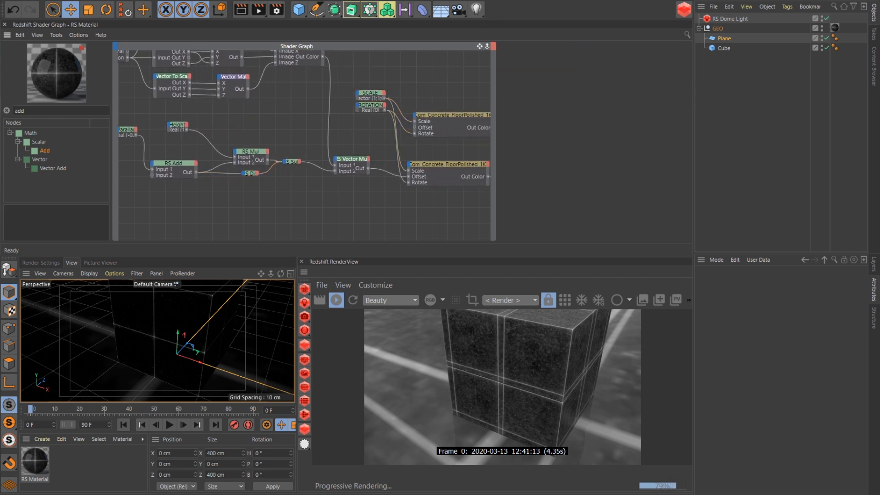
left_click_drag(480, 46, 479, 46)
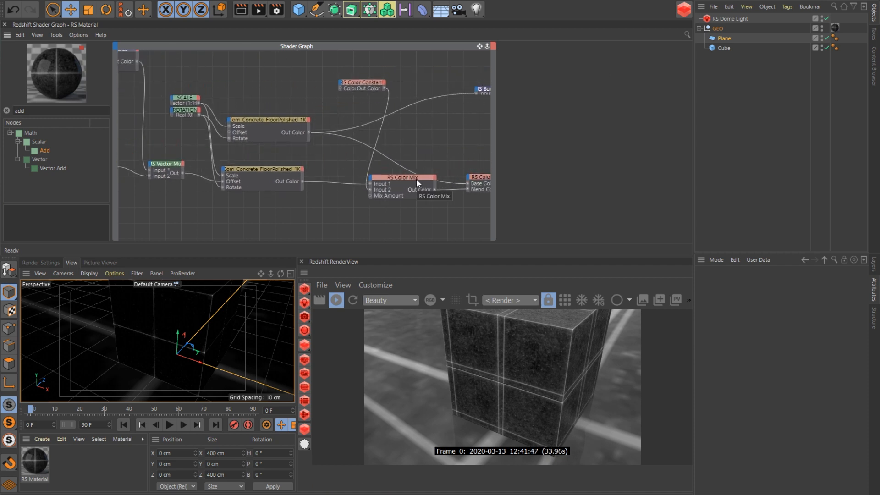
left_click(414, 180)
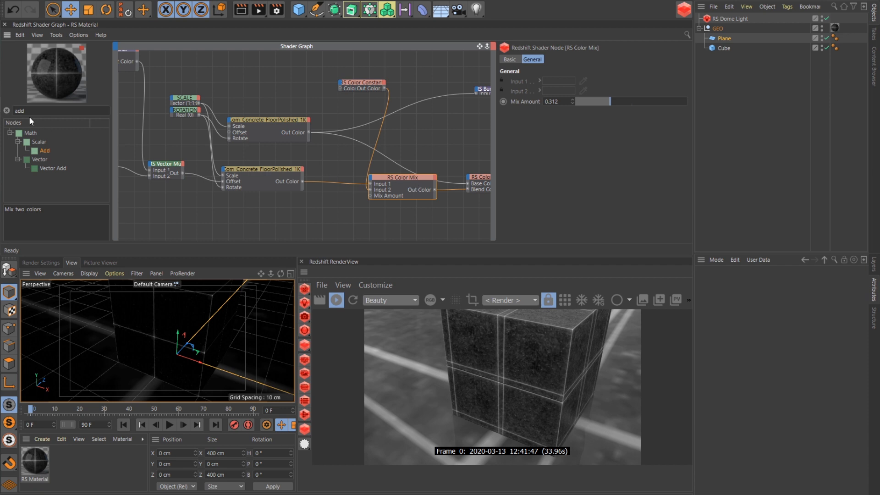
Step: Add a math Constant node above the concrete textures and rename it Decay
left_click_drag(29, 111, 3, 111)
type("co")
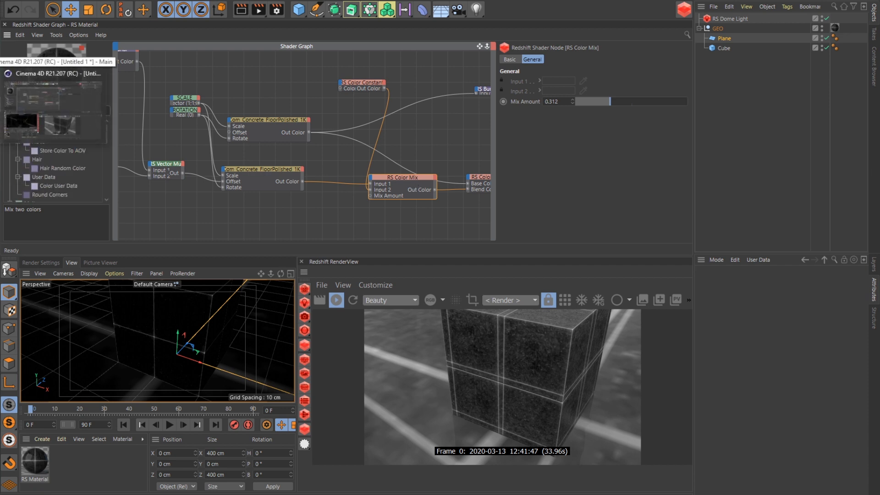
type("con")
left_click_drag(42, 141, 263, 86)
left_click(509, 60)
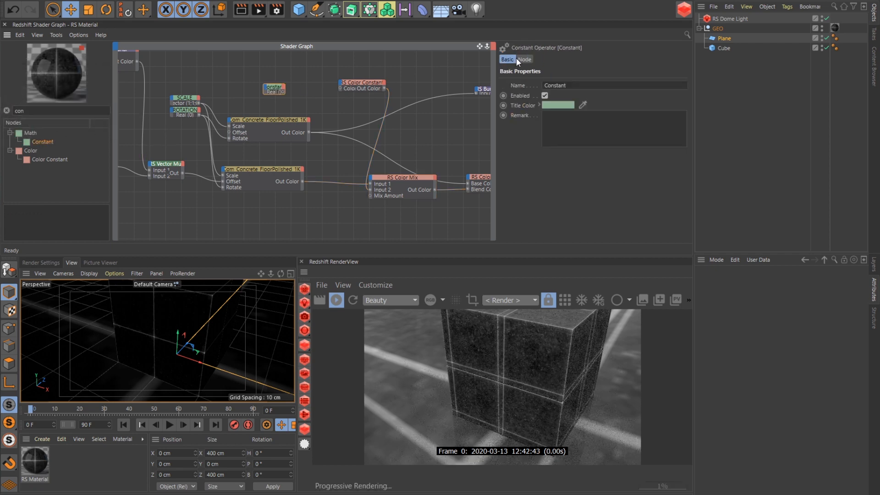
double_click(554, 86)
type("Decay")
Step: Set the Decay constant's value to 0.3 and move the node closer to the Color Constant
left_click(522, 60)
left_click_drag(556, 91, 441, 92)
key("BackSpace")
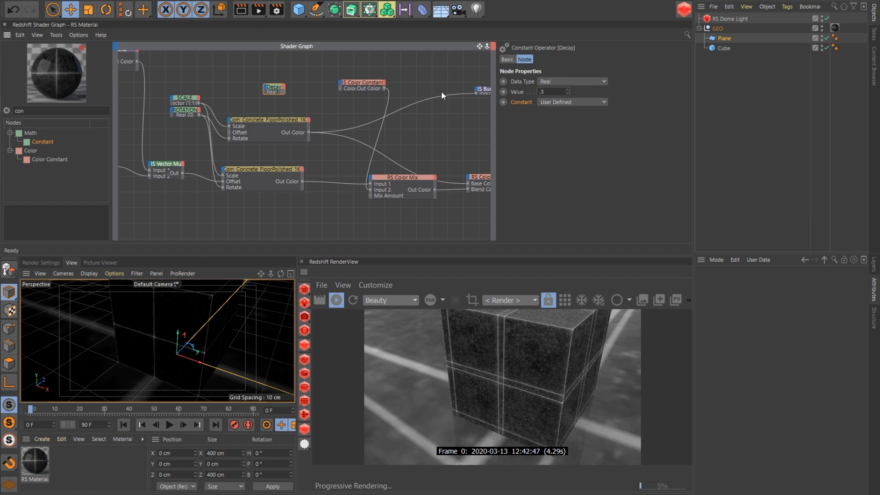
type("0.3")
key("Return")
left_click_drag(286, 86, 301, 83)
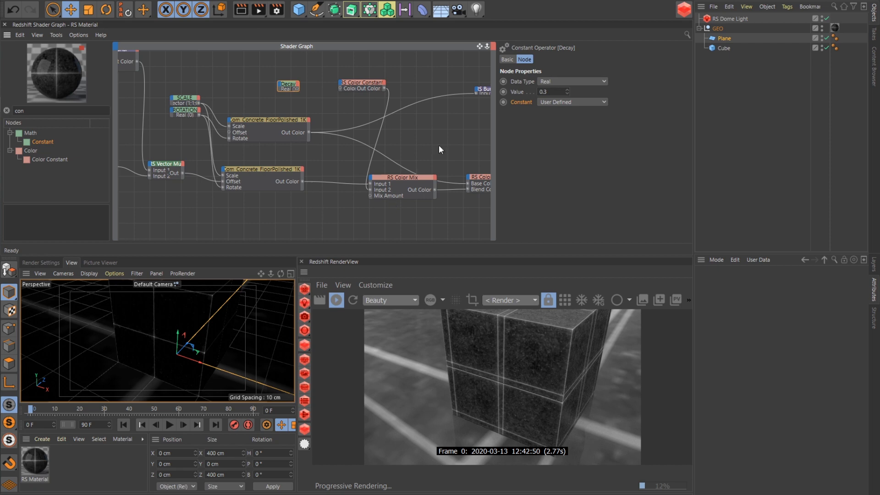
Step: Add a scalar Add node before Color Mix, feeding the Decay constant through it into Mix Amount
double_click(53, 109)
type("add")
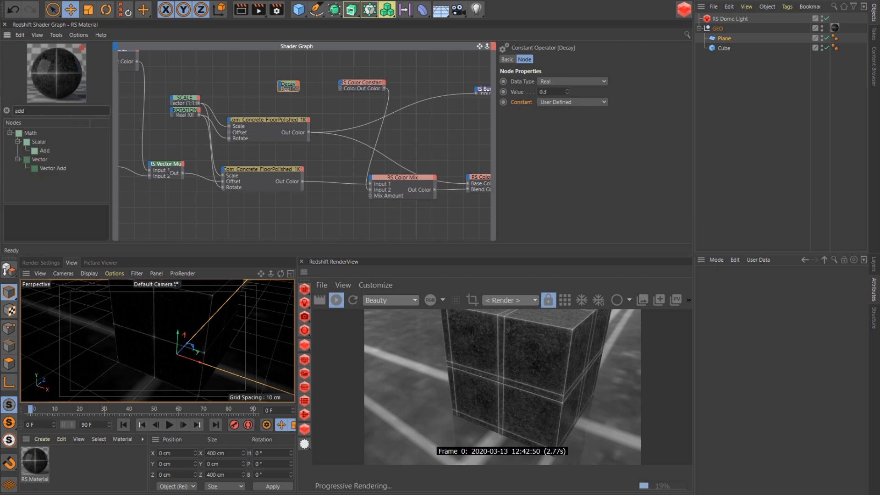
left_click(30, 150)
left_click_drag(30, 150, 330, 175)
left_click_drag(297, 89, 337, 174)
left_click_drag(360, 186, 370, 196)
left_click_drag(350, 178, 345, 178)
Step: Add a second, collapsed Color Composite fed by Color Mix, and move the Decay constant closer to the Color Constant
scroll(345, 177, "down", 3)
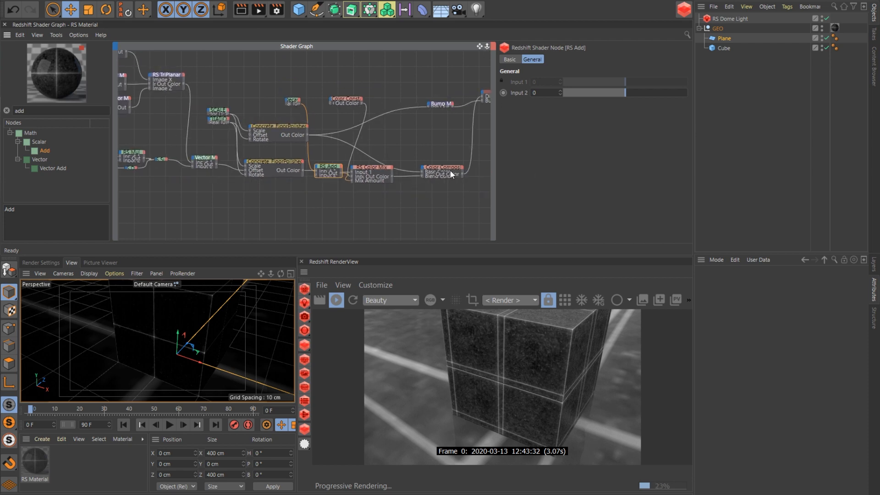
left_click_drag(445, 168, 419, 168)
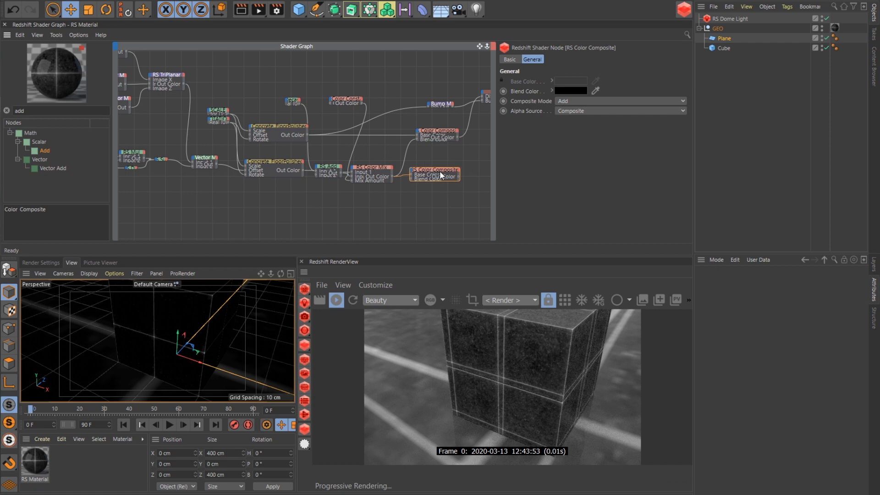
double_click(439, 165)
left_click_drag(294, 100, 310, 97)
middle_click_drag(310, 97, 466, 117, "alt")
mouse_move(480, 46)
left_mouse_down()
mouse_move(366, 35)
mouse_move(468, 46)
left_mouse_up()
Step: Select the whole parallax layer row, from its Add node to the collapsed Color Composite, and move it down
left_click(431, 160)
left_click(291, 159)
left_click(229, 152)
left_click(189, 154)
left_click_drag(467, 178, 163, 141)
left_click_drag(342, 156, 348, 174)
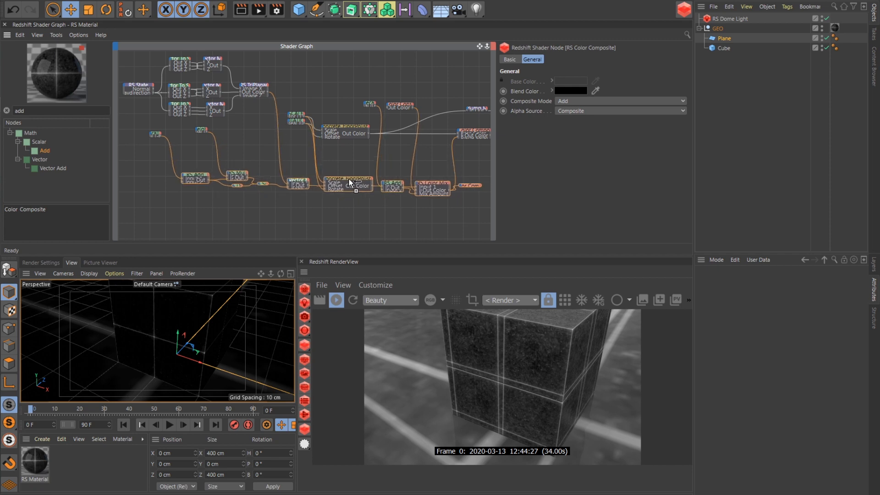
Step: Duplicate the parallax layer row below, connecting the first parallax Add's output and the Parallax constant to the copied Add node
middle_click_drag(367, 190, 353, 179, "alt")
scroll(187, 151, "up", 3)
middle_click_drag(187, 150, 287, 131, "alt")
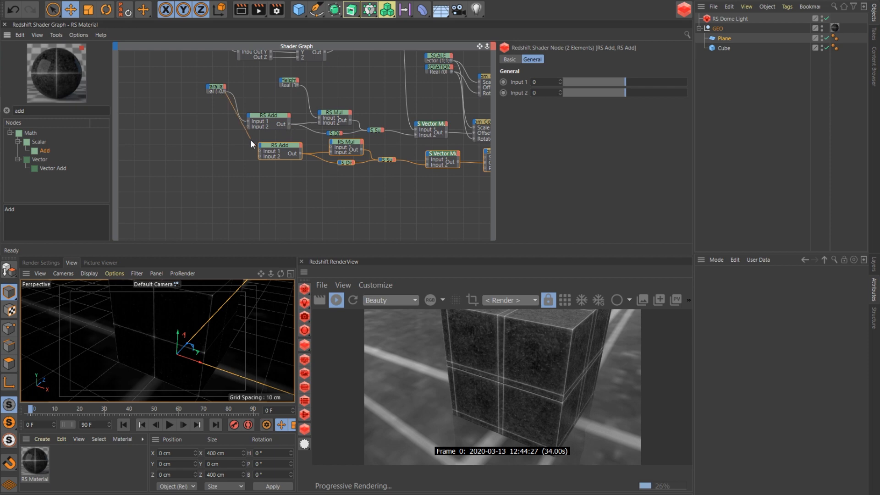
left_click_drag(251, 142, 260, 157)
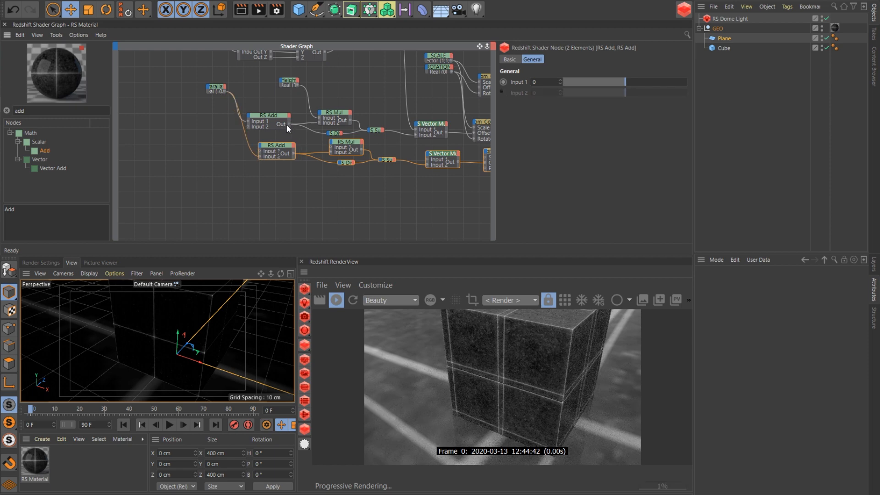
left_click(261, 149)
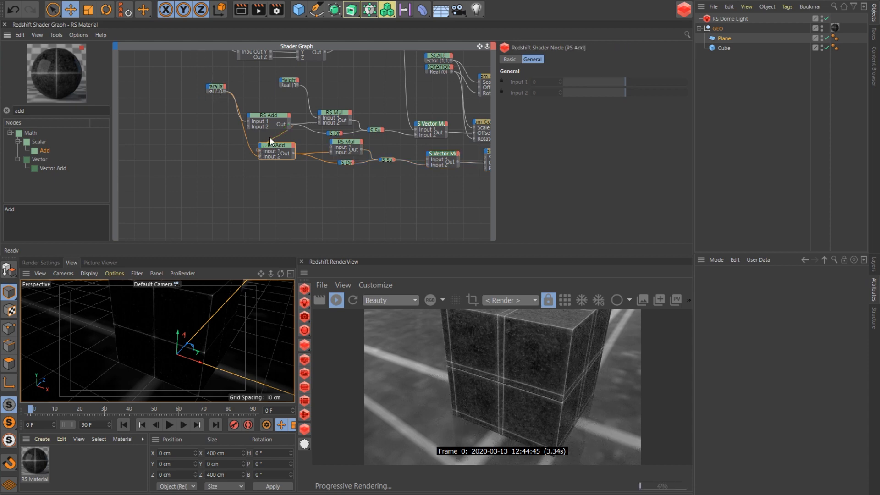
Step: Connect the Height constant to the duplicated RS Mul and the TriPlanar output to the duplicated Vector Mul
left_click_drag(318, 118, 331, 147)
middle_click_drag(320, 94, 254, 170, "alt")
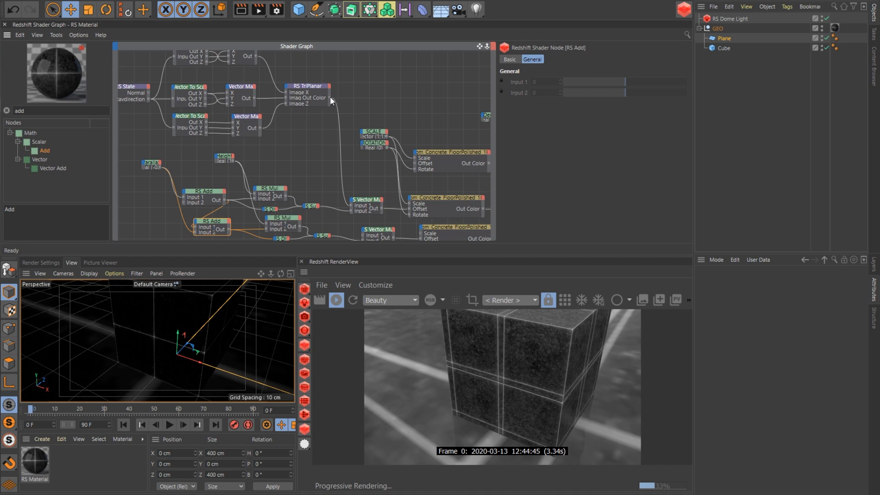
left_click_drag(330, 97, 362, 235)
middle_click_drag(362, 235, 168, 187)
Step: Feed the first decay Add and the Decay constant into the duplicated Add, and the black Color Constant into the duplicated Color Mix
left_click_drag(339, 165, 318, 192)
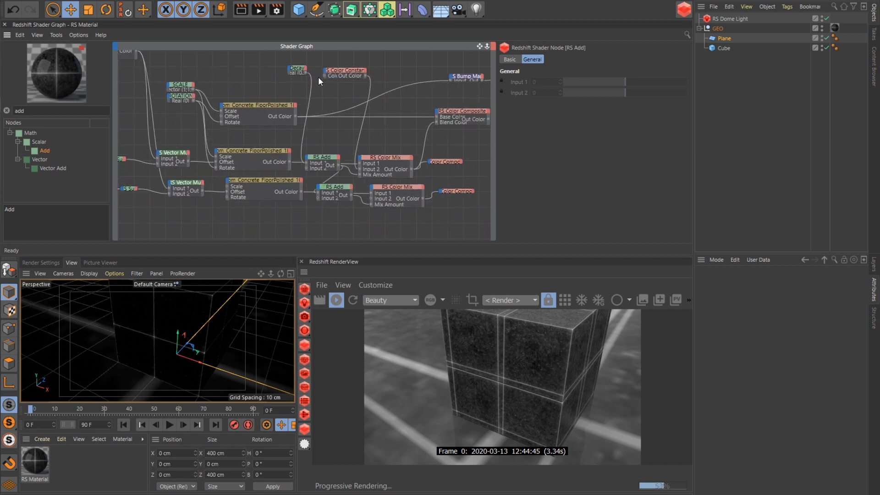
left_click_drag(305, 72, 317, 198)
left_click_drag(366, 78, 372, 198)
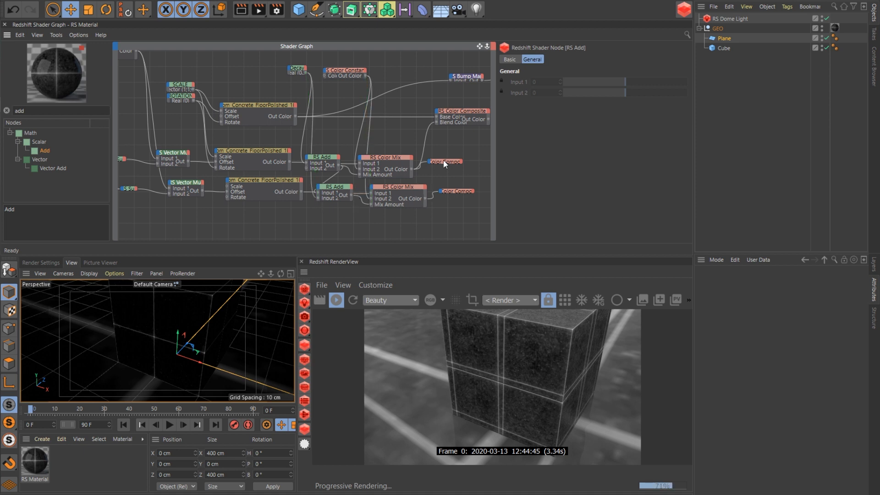
Step: Expand the first layer's Color Composite and chain it into the upper Color Composite's Blend Color
left_click(444, 161)
left_click_drag(480, 48, 402, 31)
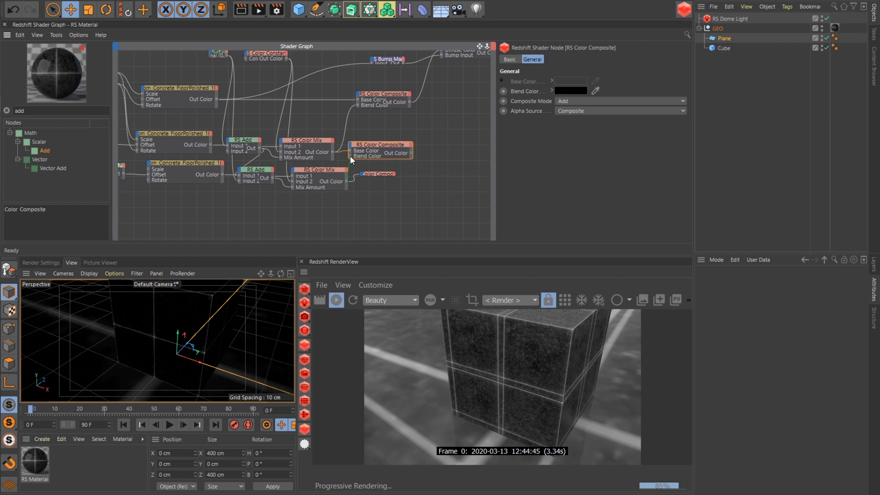
left_click_drag(350, 156, 359, 104)
left_click_drag(480, 46, 508, 72)
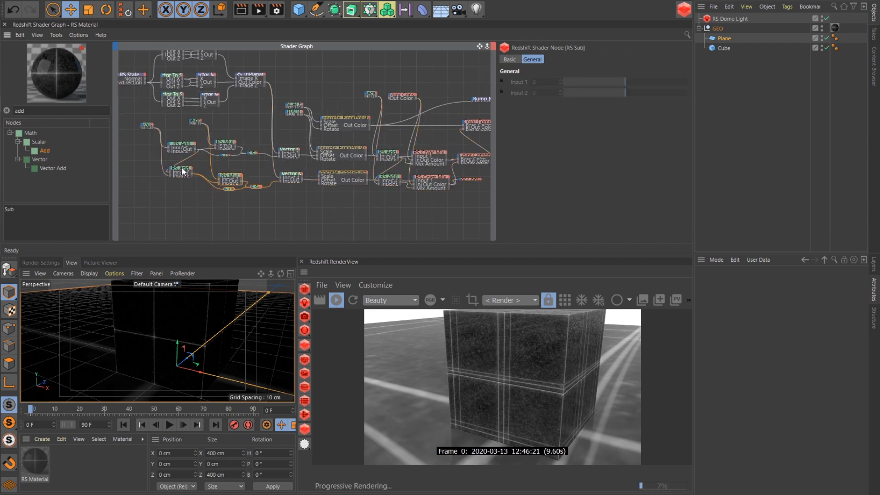
Step: Set the Decay constant's value to 0.25
left_click(252, 60)
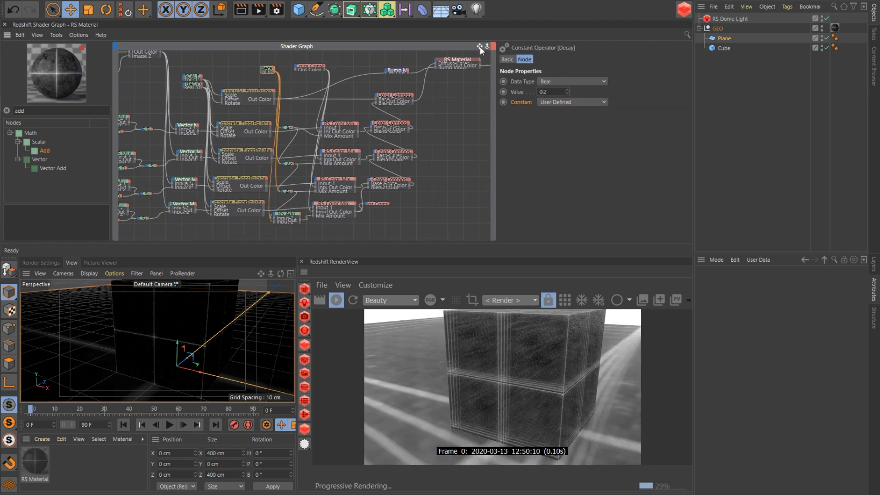
scroll(481, 50, "up", 4)
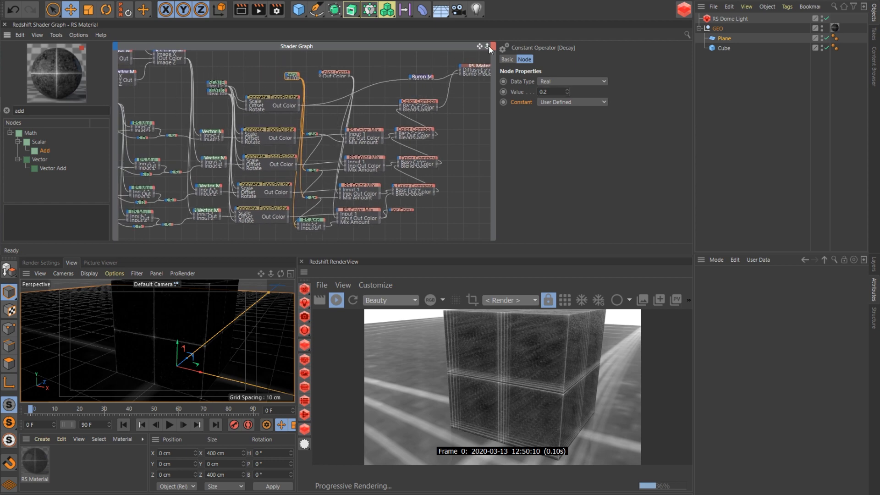
left_click_drag(481, 49, 479, 19)
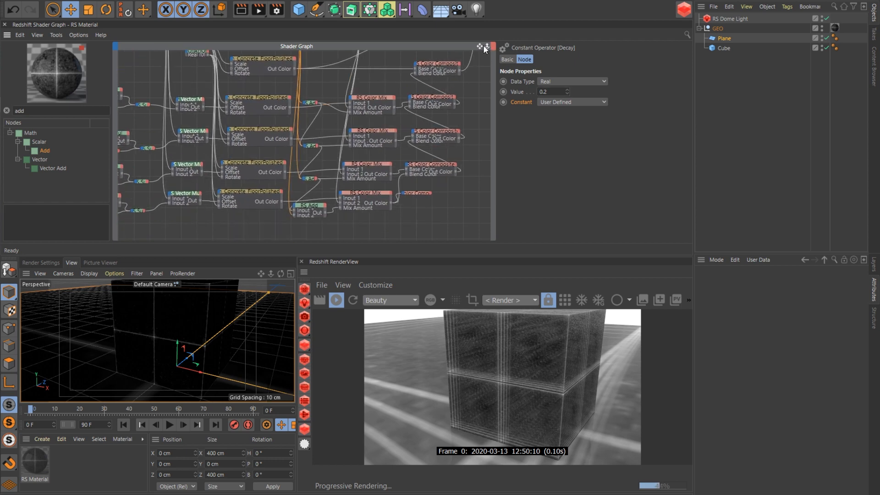
left_click_drag(480, 48, 476, 74)
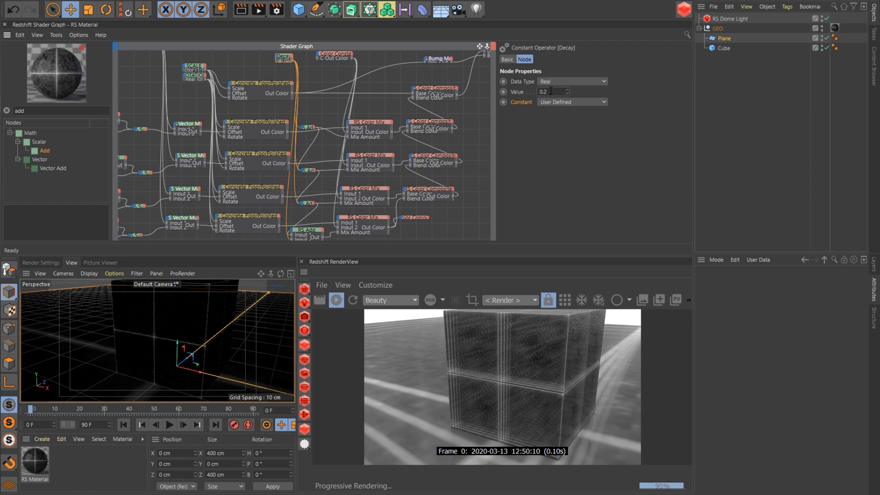
type("5")
key("Return")
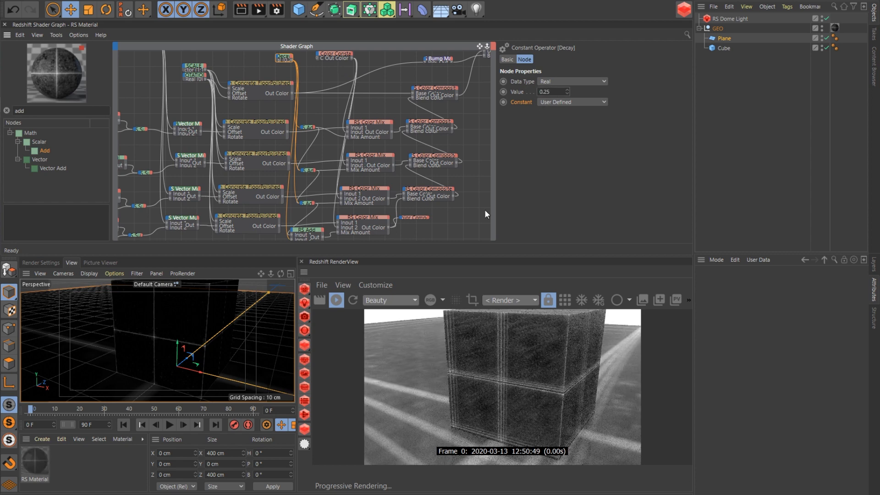
Step: Try a slightly different Decay value while viewing the cube up close, and settle on 0.2
mouse_move(271, 274)
left_mouse_down()
mouse_move(313, 274)
mouse_move(282, 271)
left_mouse_up()
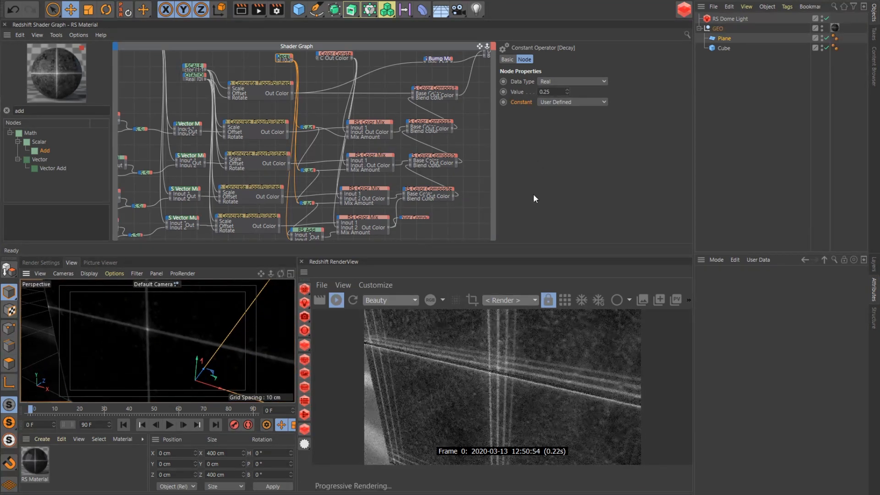
left_click(555, 92)
key("BackSpace")
type("4")
key("Return")
key("BackSpace")
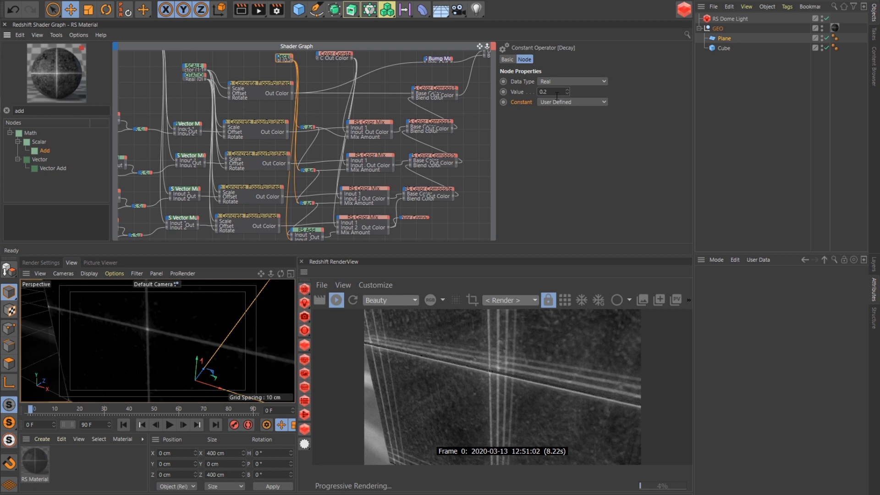
key("Return")
left_click(479, 45)
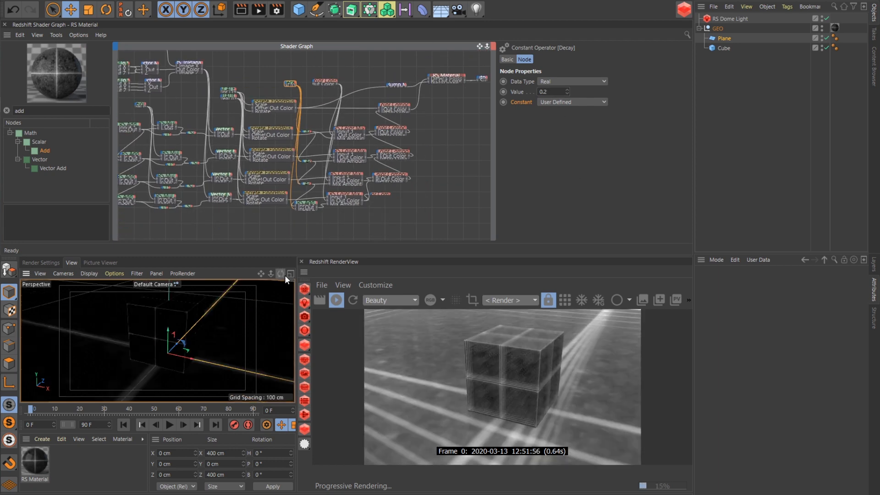
Step: Try rotating the cube to check the parallax layers up close, and undo the rotation
left_click_drag(284, 275, 253, 293)
left_click(716, 48)
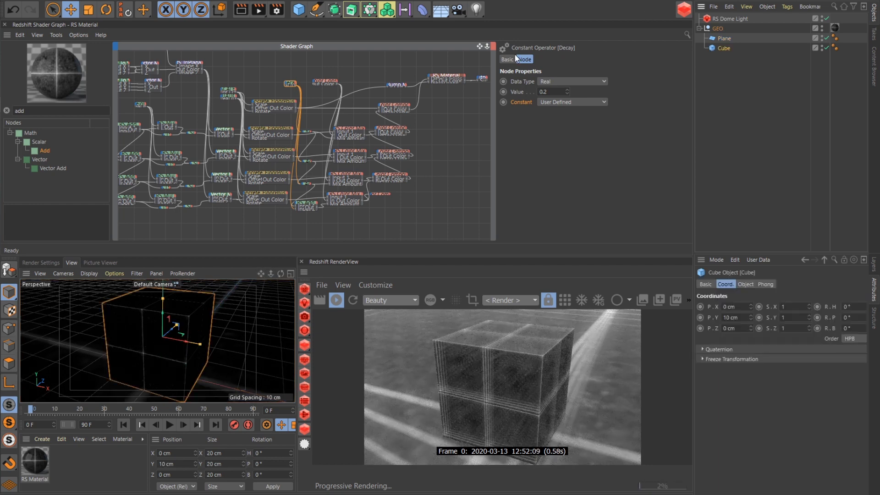
left_click(106, 10)
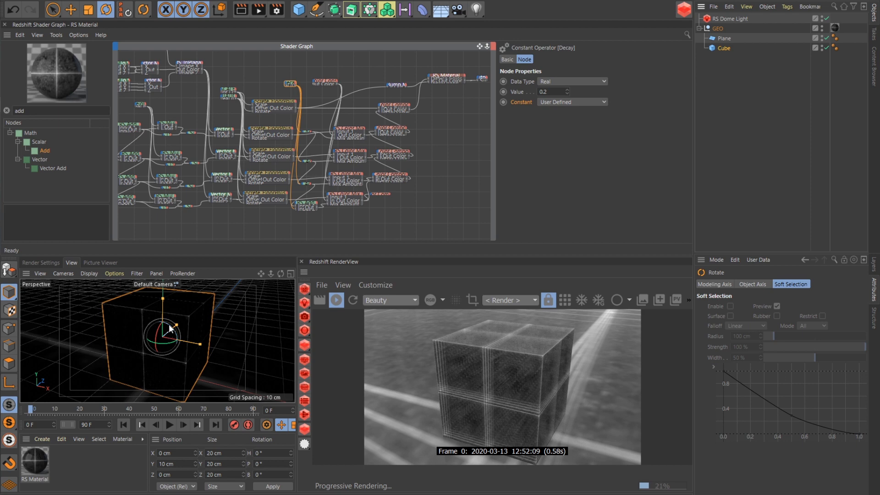
left_click_drag(171, 328, 146, 384)
left_click_drag(281, 274, 243, 287)
key("ctrl+z")
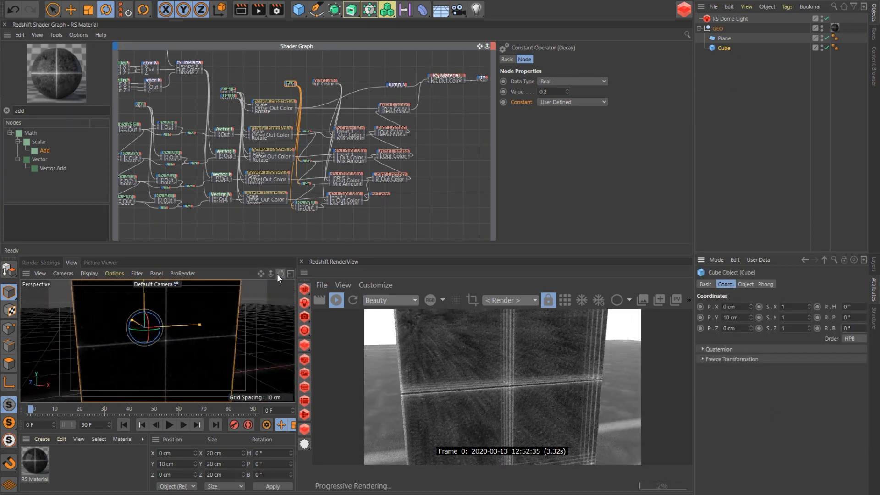
Step: Try turning the cube's heading to -125° and view the parallax effect from another angle
left_click_drag(273, 276, 282, 293)
left_click_drag(175, 335, 111, 321)
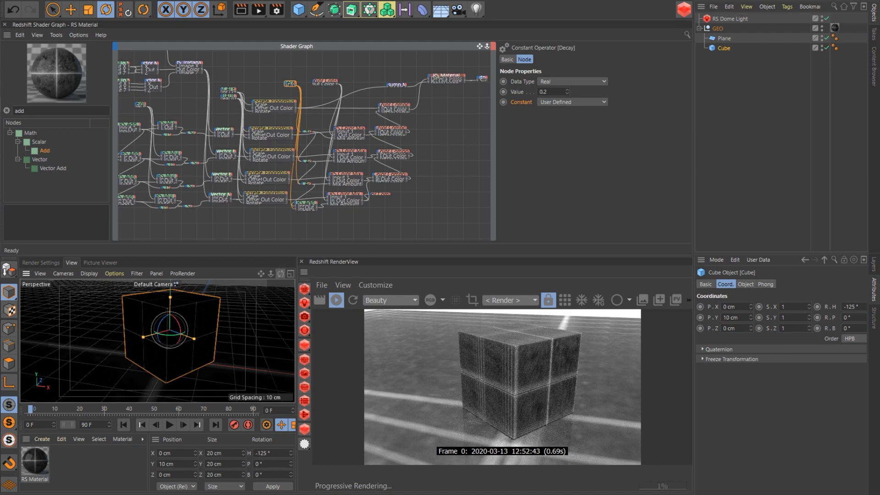
left_click_drag(281, 274, 255, 262)
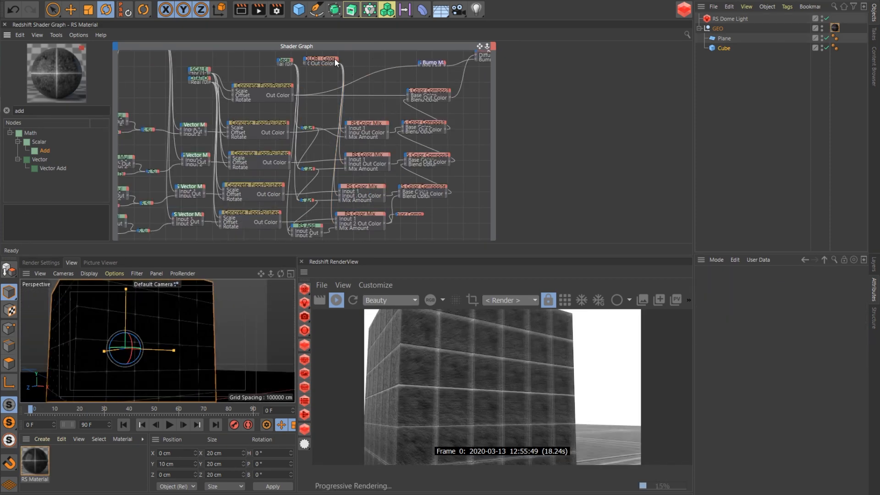
Step: Examine the Decay Color constant's color and the composite mode shared by the four chained Color Composite nodes
left_click(332, 59)
left_click(531, 59)
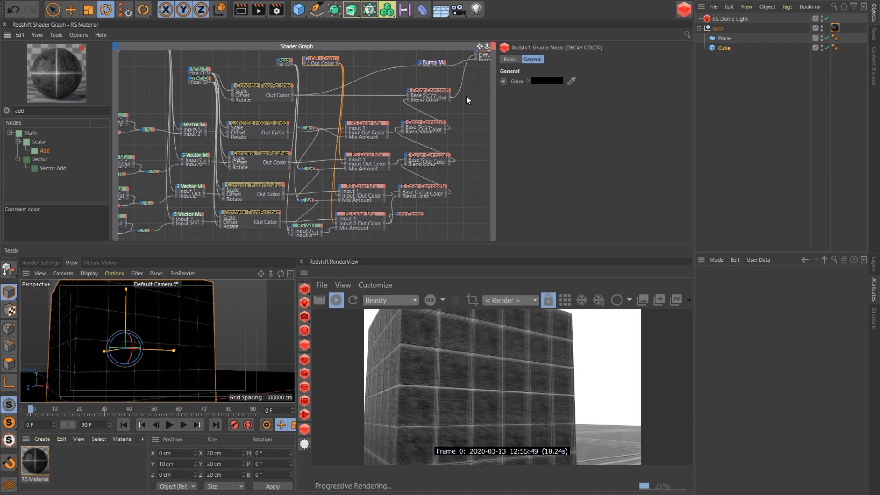
left_click_drag(474, 84, 425, 194)
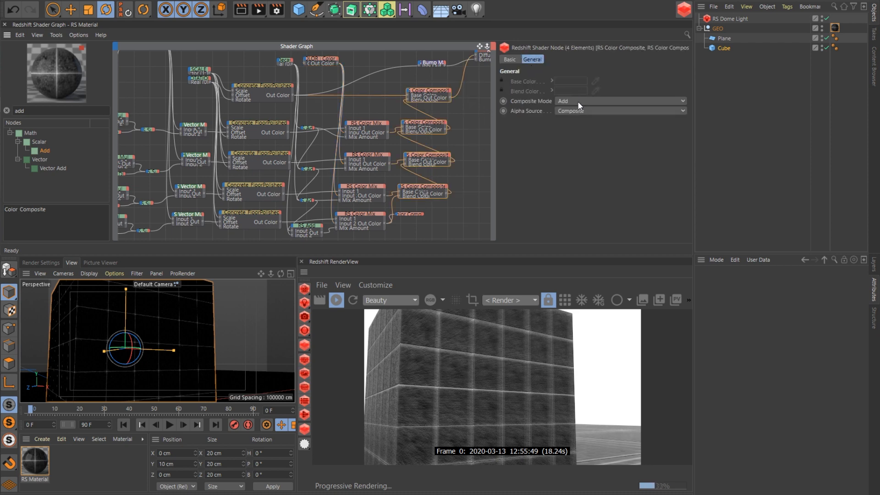
left_click(323, 59)
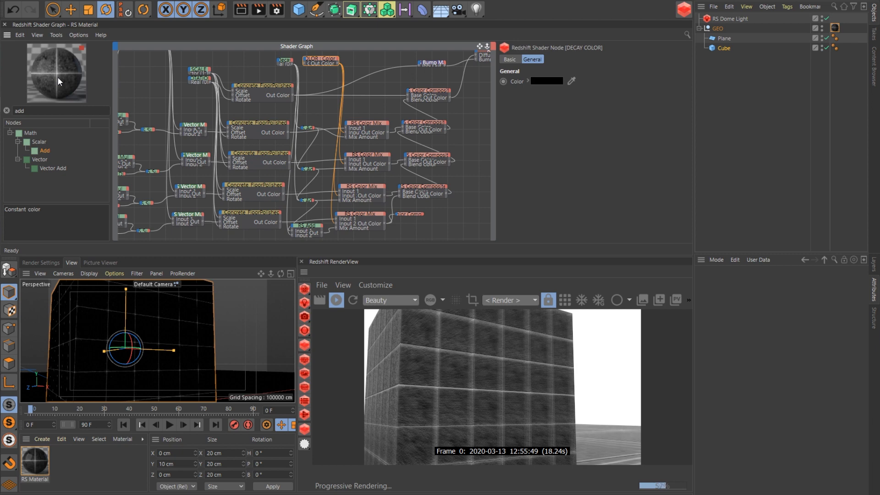
left_click_drag(455, 80, 425, 211)
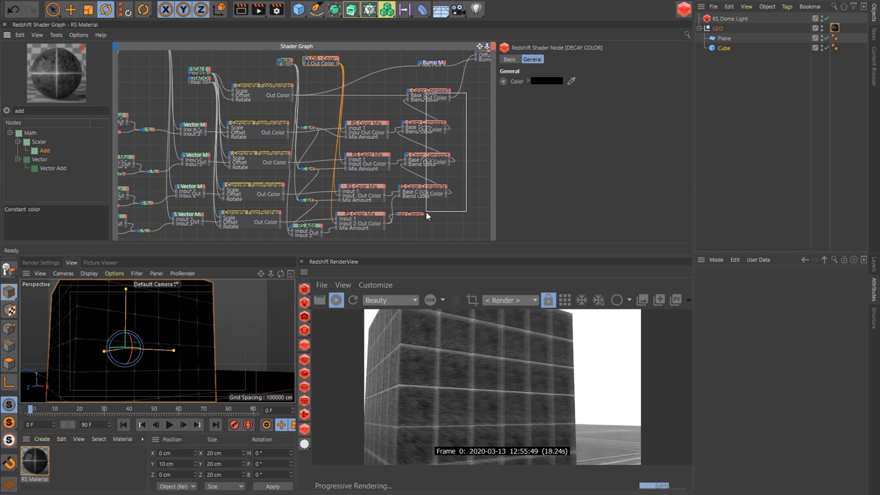
left_click(330, 59)
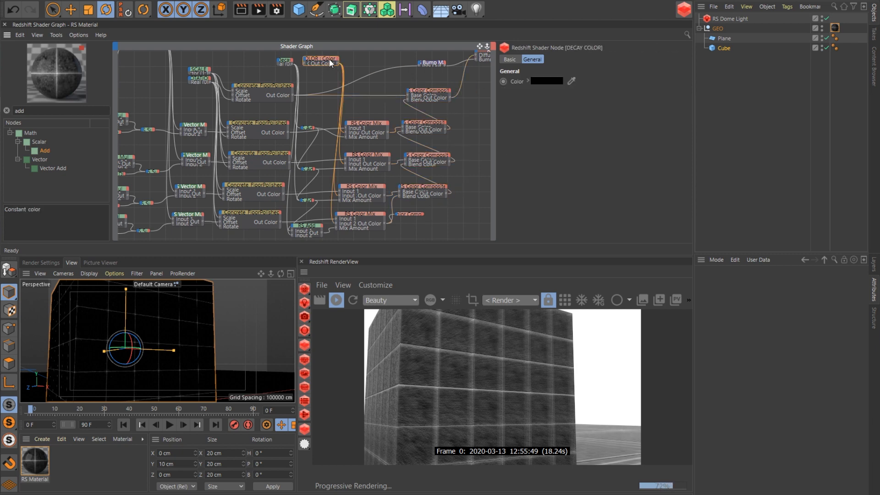
left_click(473, 130)
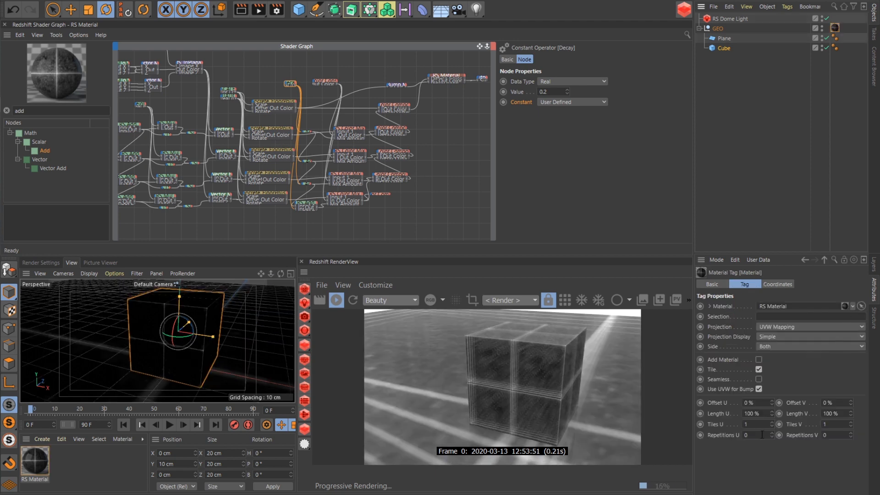
Step: Set the tiling of the GEO group's RS Material tag to 3 in both U and V
left_click(756, 424)
type("3")
key("Tab")
type("3")
key("Return")
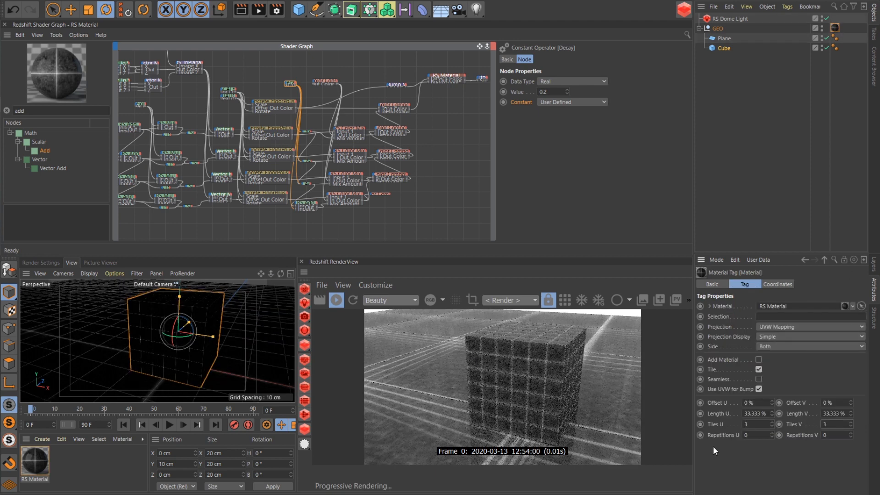
mouse_move(271, 274)
left_mouse_down()
mouse_move(247, 274)
mouse_move(281, 298)
mouse_move(281, 316)
mouse_move(298, 307)
mouse_move(281, 277)
mouse_move(335, 271)
mouse_move(287, 270)
mouse_move(317, 248)
mouse_move(289, 274)
mouse_move(250, 274)
mouse_move(279, 279)
left_mouse_up()
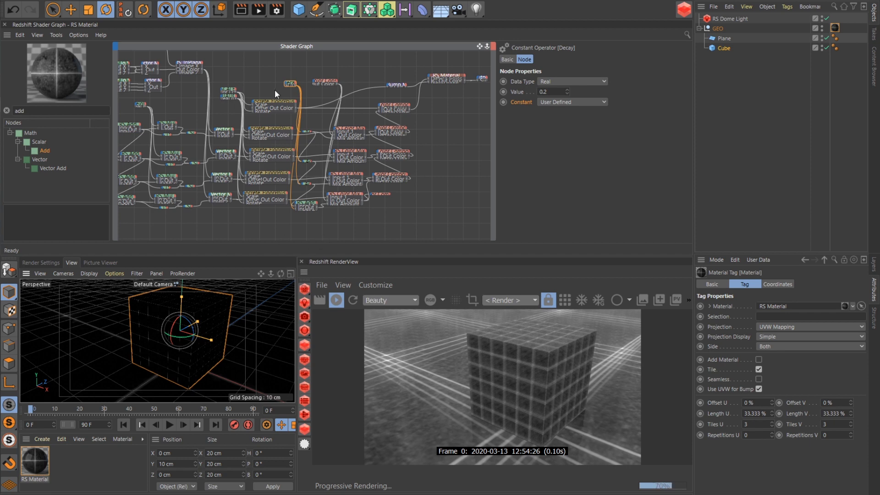
Step: Inspect the image settings of the layers' concrete texture samplers and examine the tiled cube up close in the render
left_click_drag(274, 89, 261, 211)
left_click(280, 129)
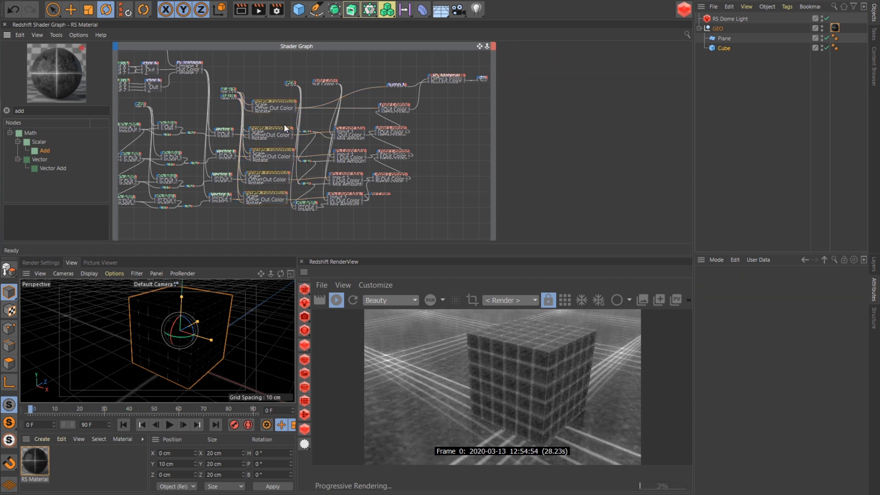
left_click(270, 193)
left_click(275, 173)
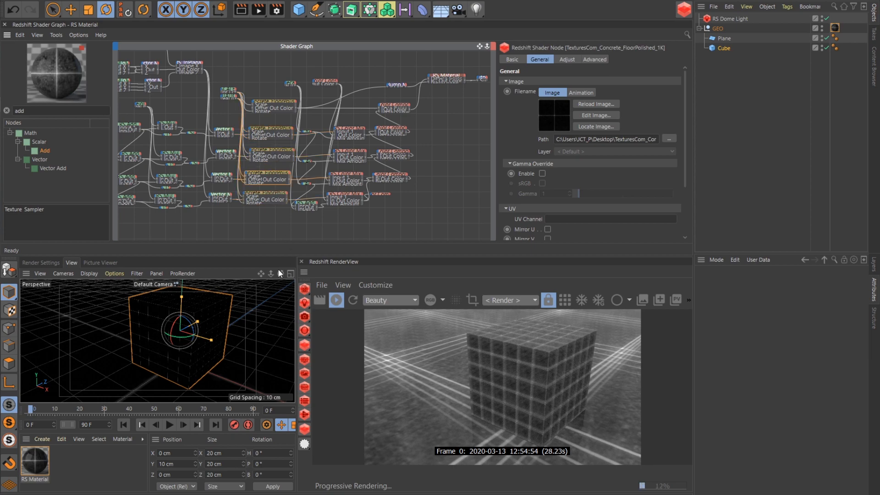
left_click_drag(270, 273, 383, 260)
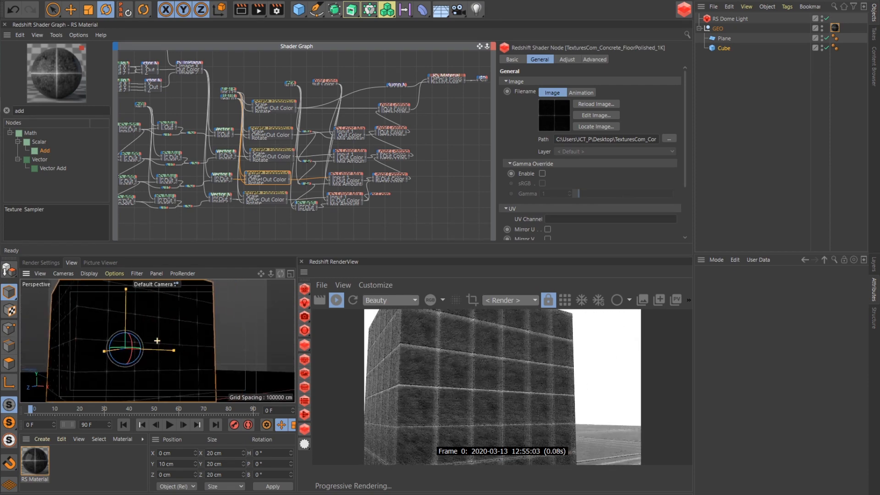